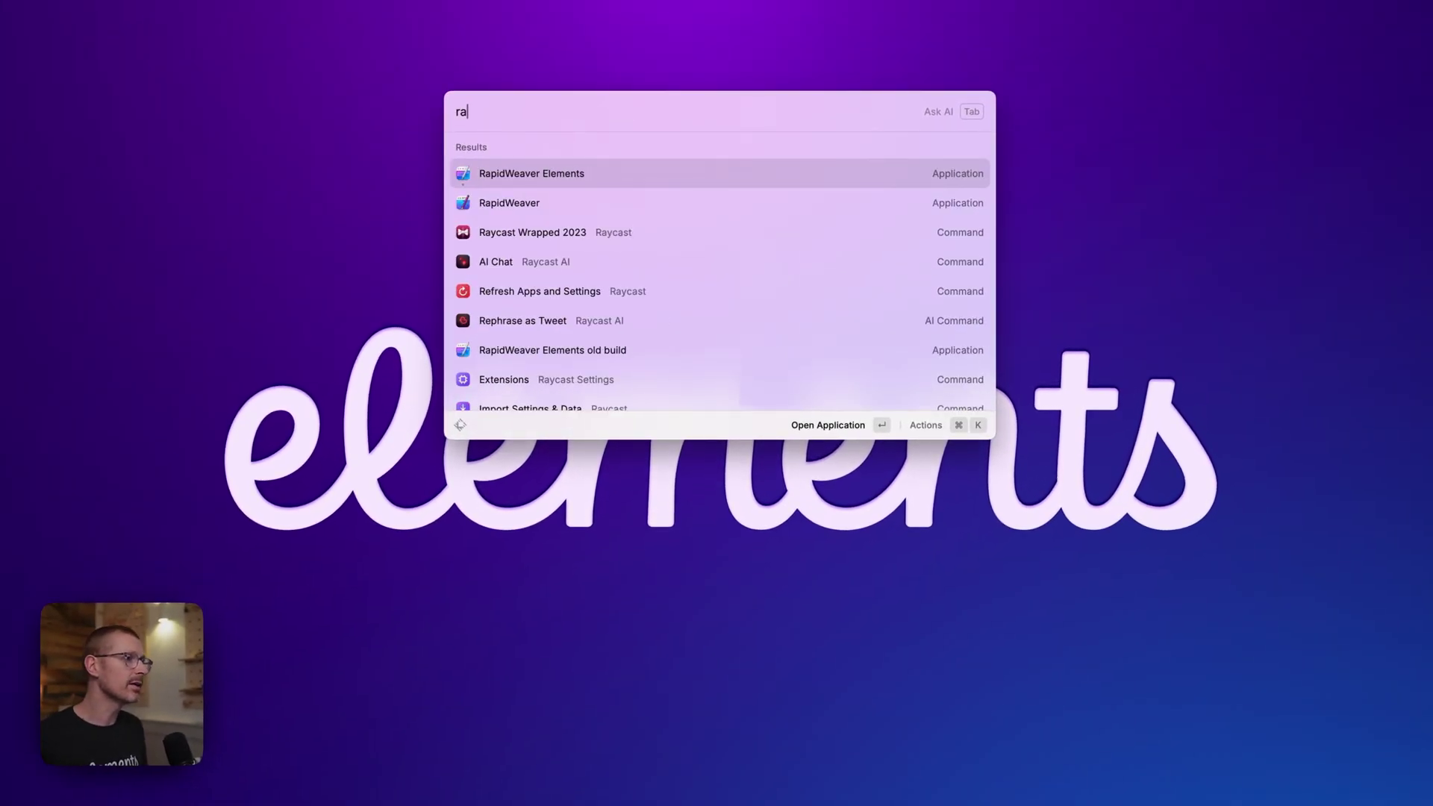
# Launch RapidWeaver Elements from Raycast and open the Mountains project
pyautogui.press('Return')
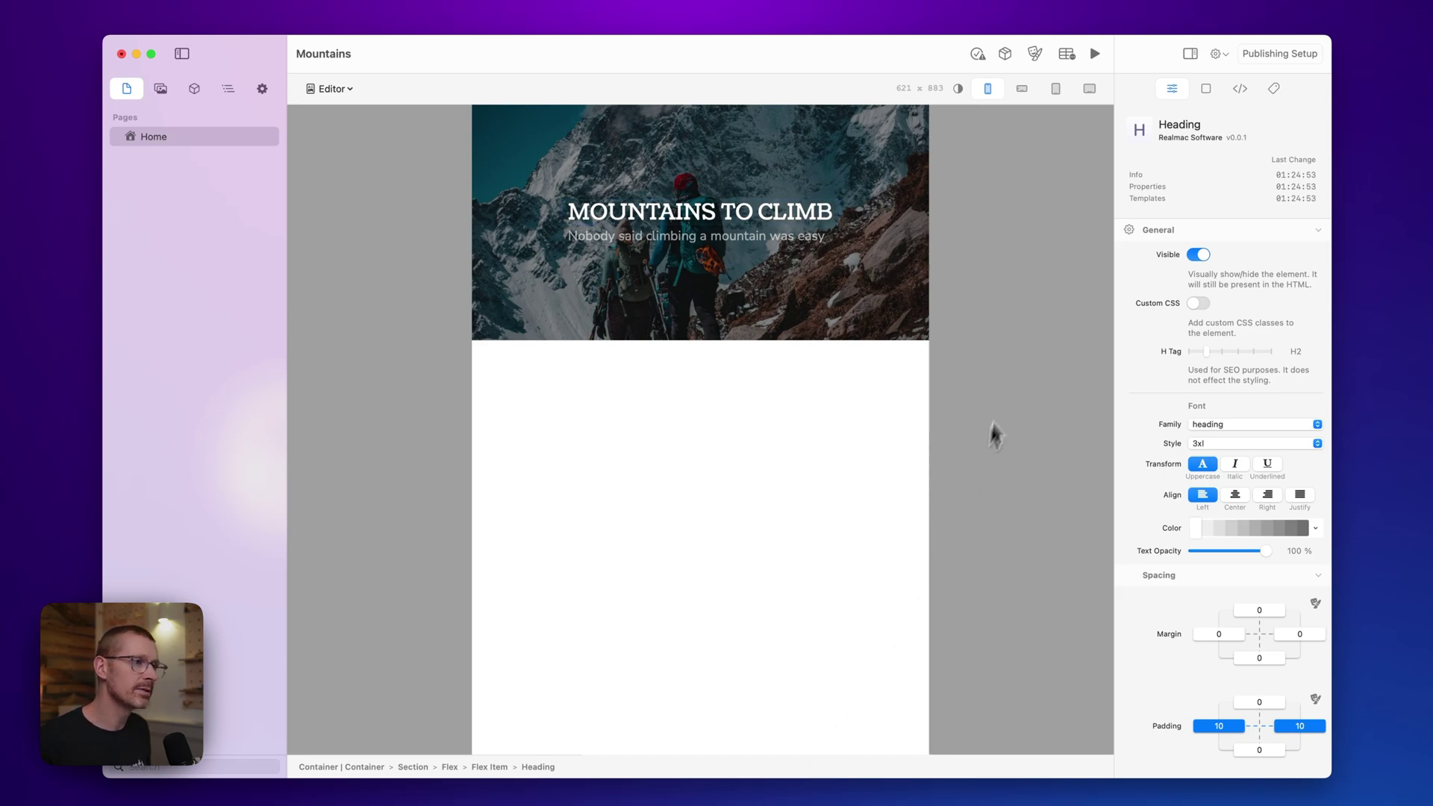
# Inspect the Container, Section, Flex and both Heading layers, then widen the page preview
pyautogui.click(229, 94)
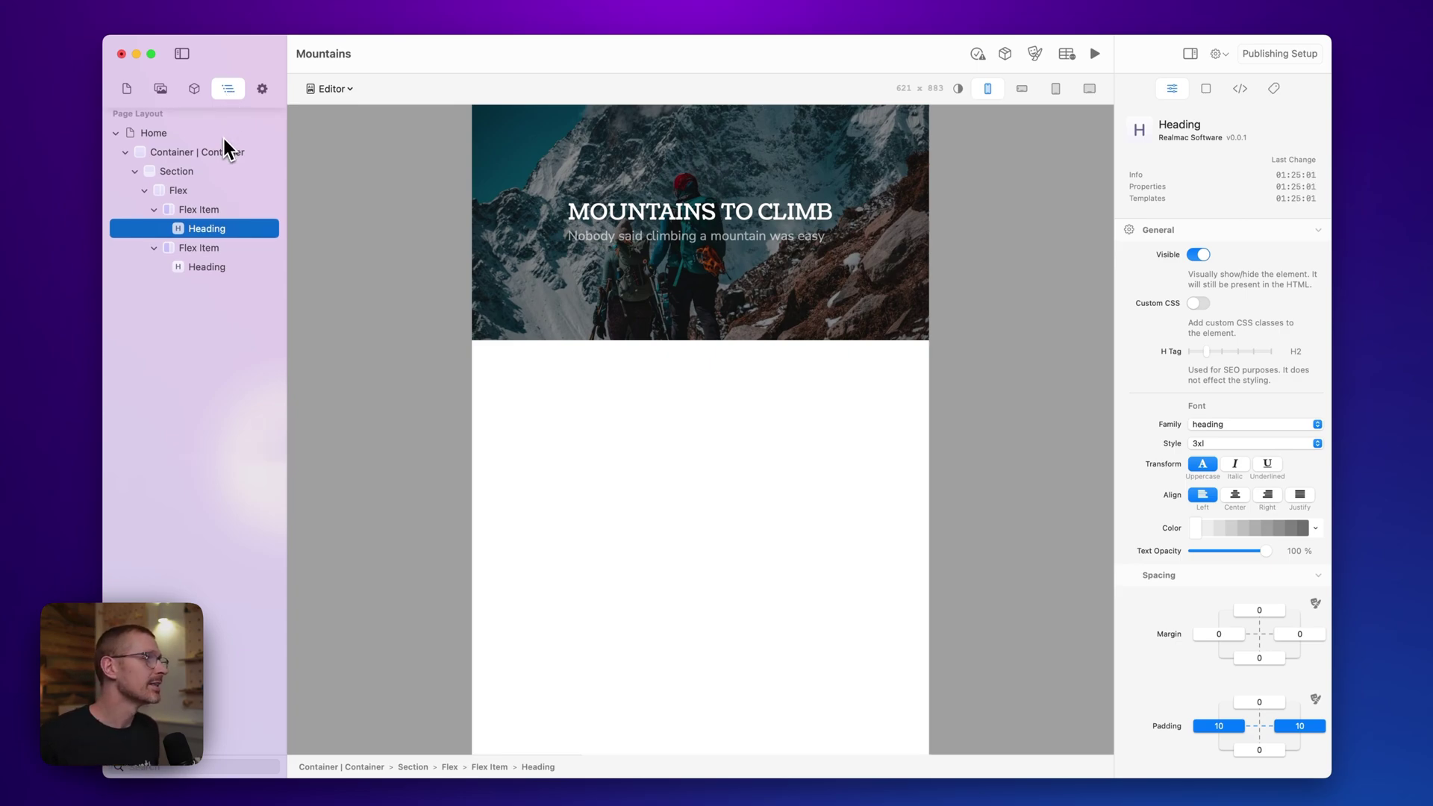
pyautogui.click(216, 156)
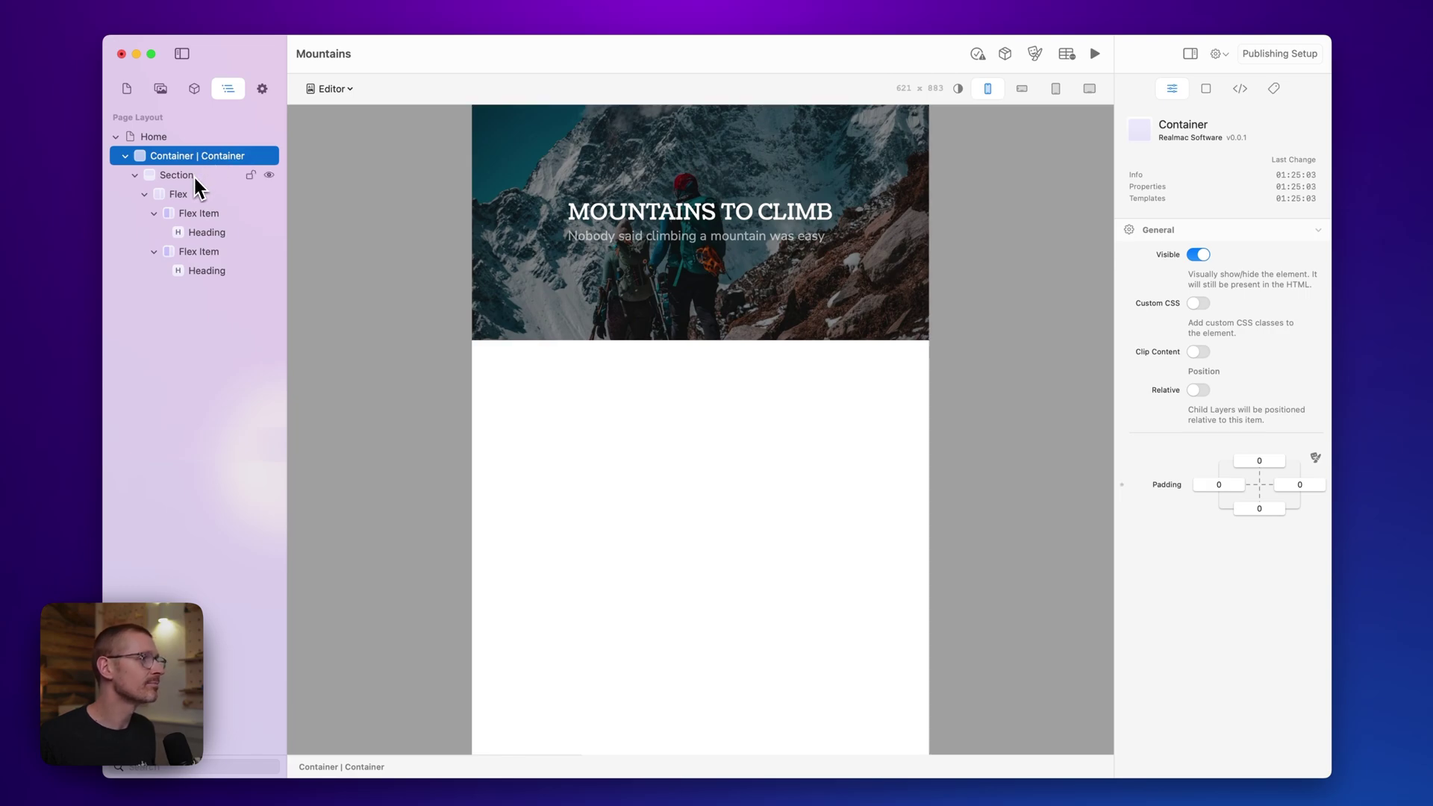
pyautogui.click(194, 176)
pyautogui.click(200, 196)
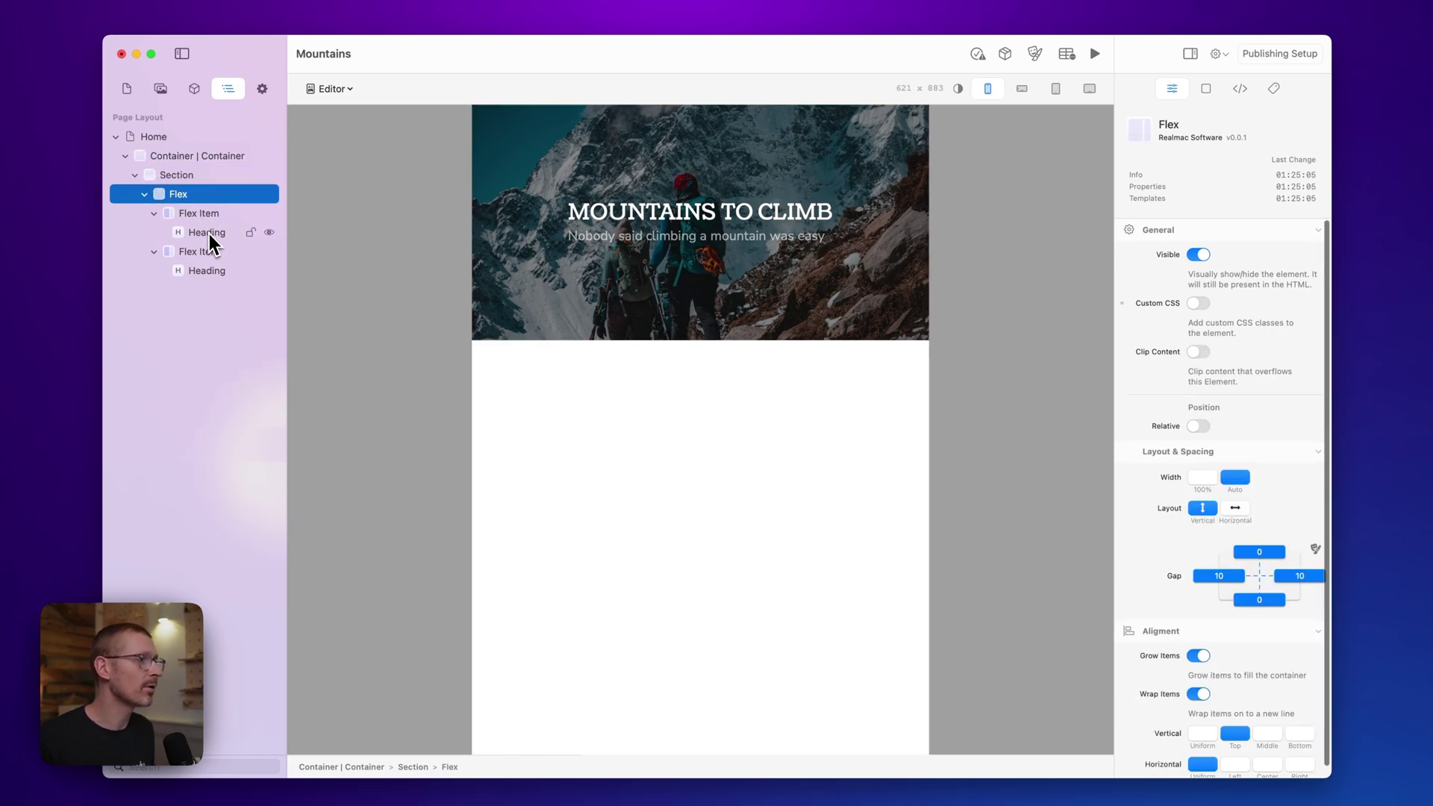
pyautogui.click(209, 233)
pyautogui.click(213, 271)
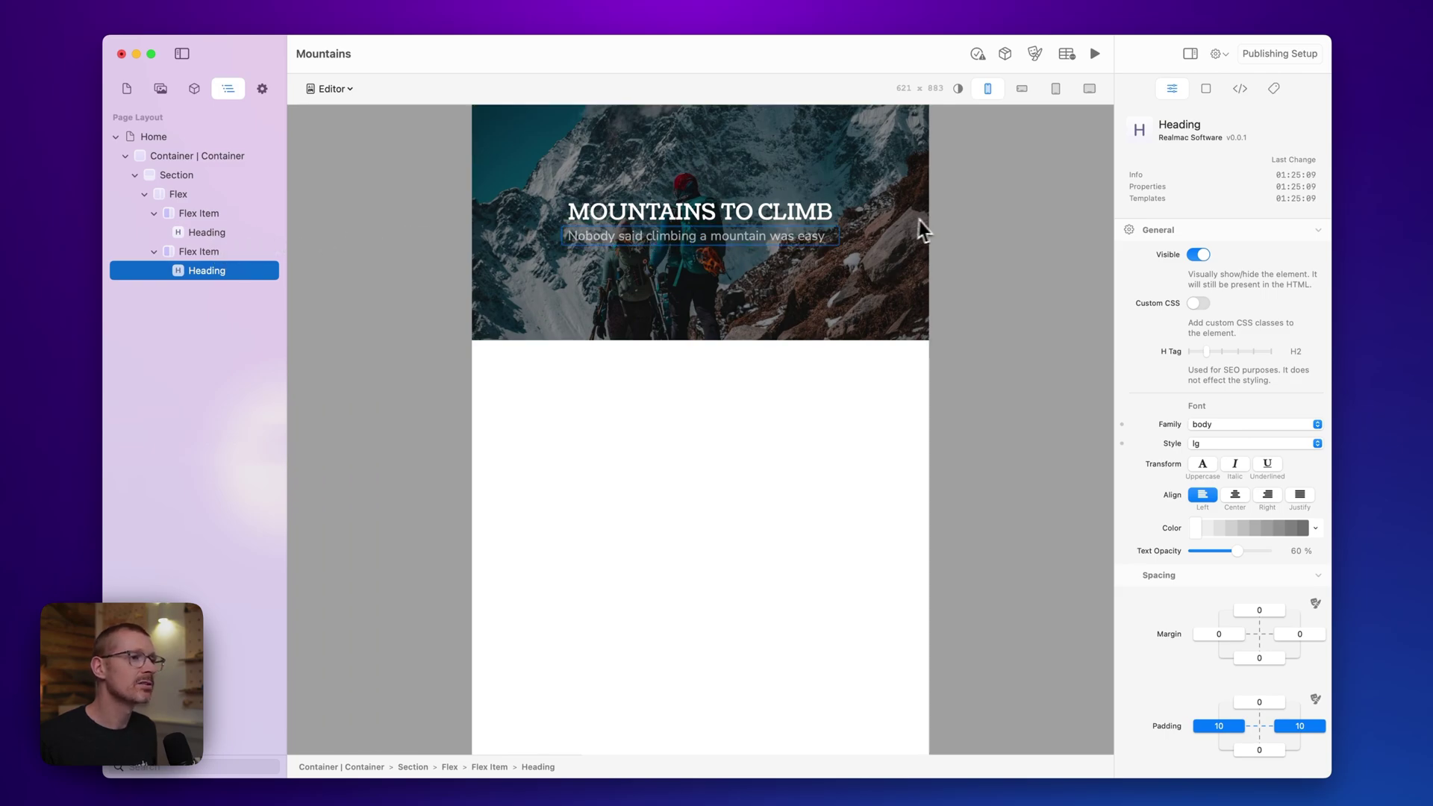
pyautogui.moveTo(937, 217); pyautogui.dragTo(1039, 243)
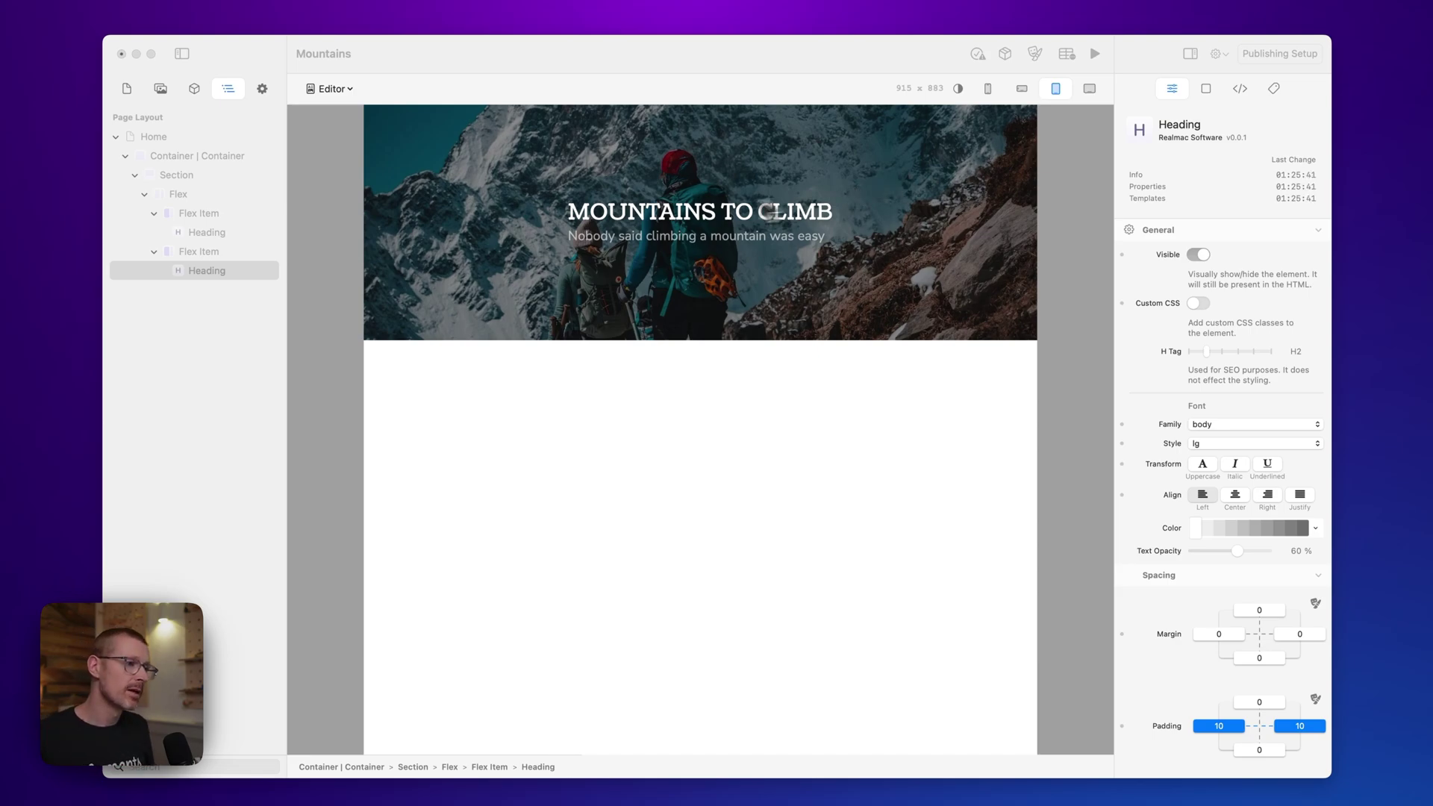
# In the theme's responsive breakpoints, toggle XL, LG and MD off and back on
pyautogui.press('super+comma')
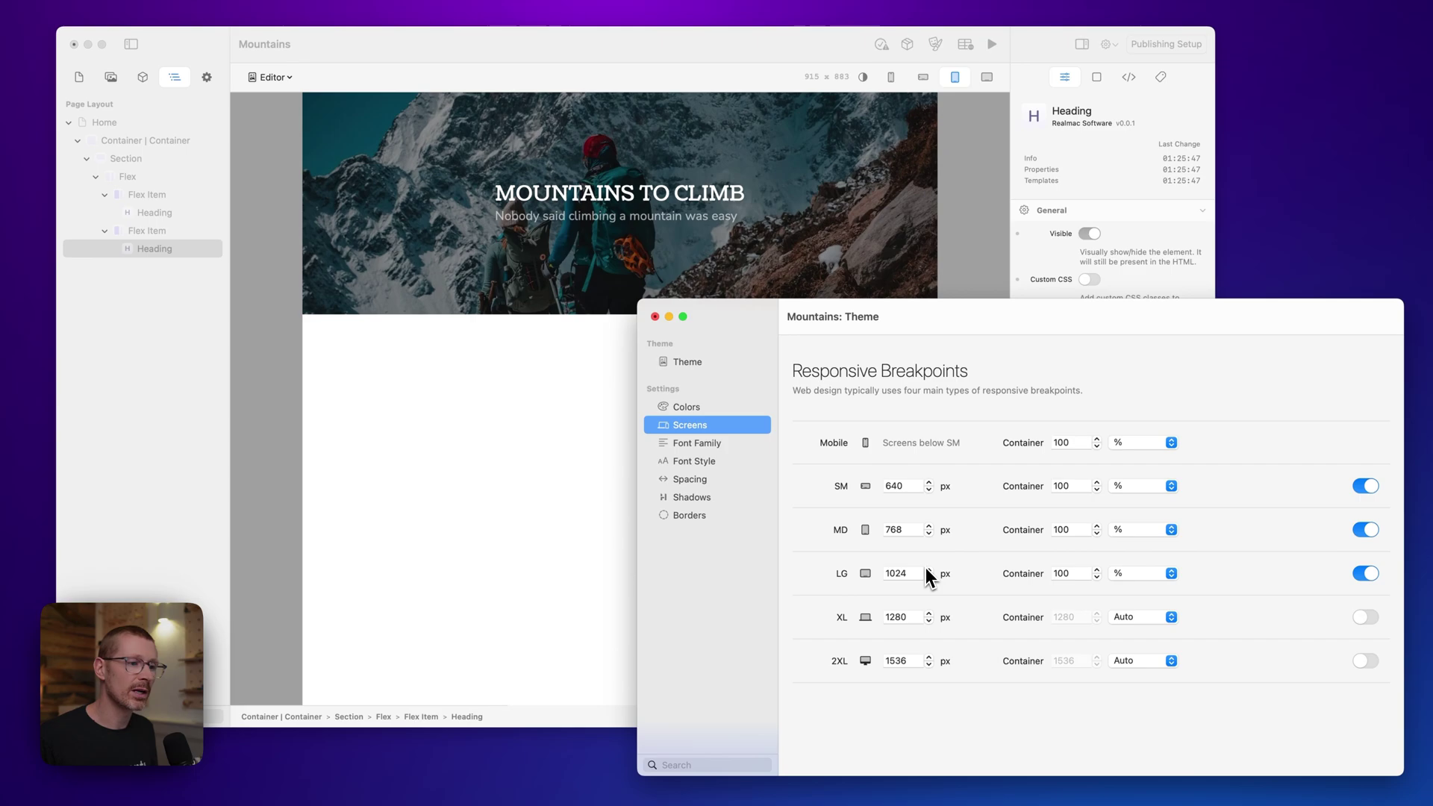
pyautogui.click(1365, 618)
pyautogui.click(1366, 617)
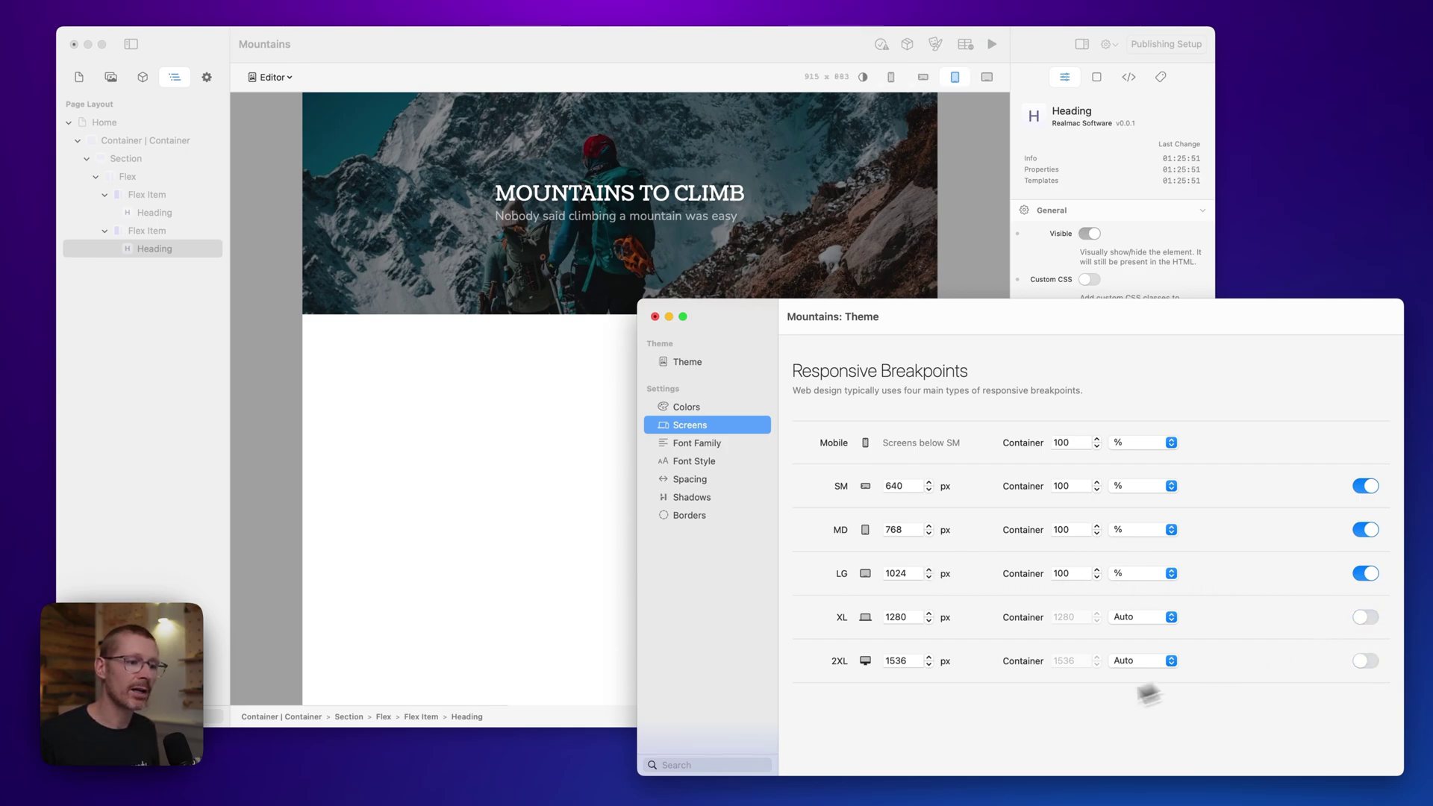
pyautogui.click(1366, 573)
pyautogui.click(1365, 530)
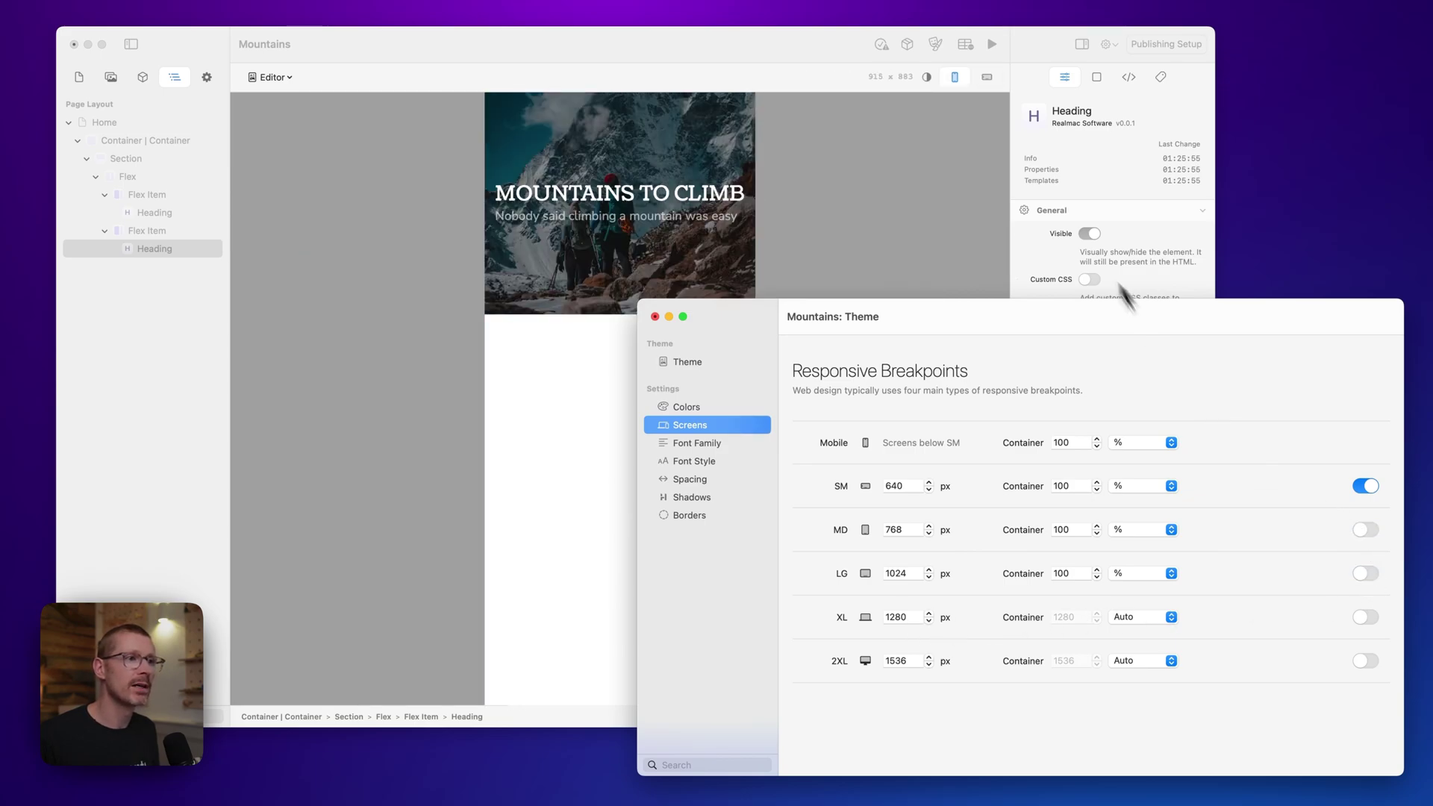
pyautogui.click(1365, 529)
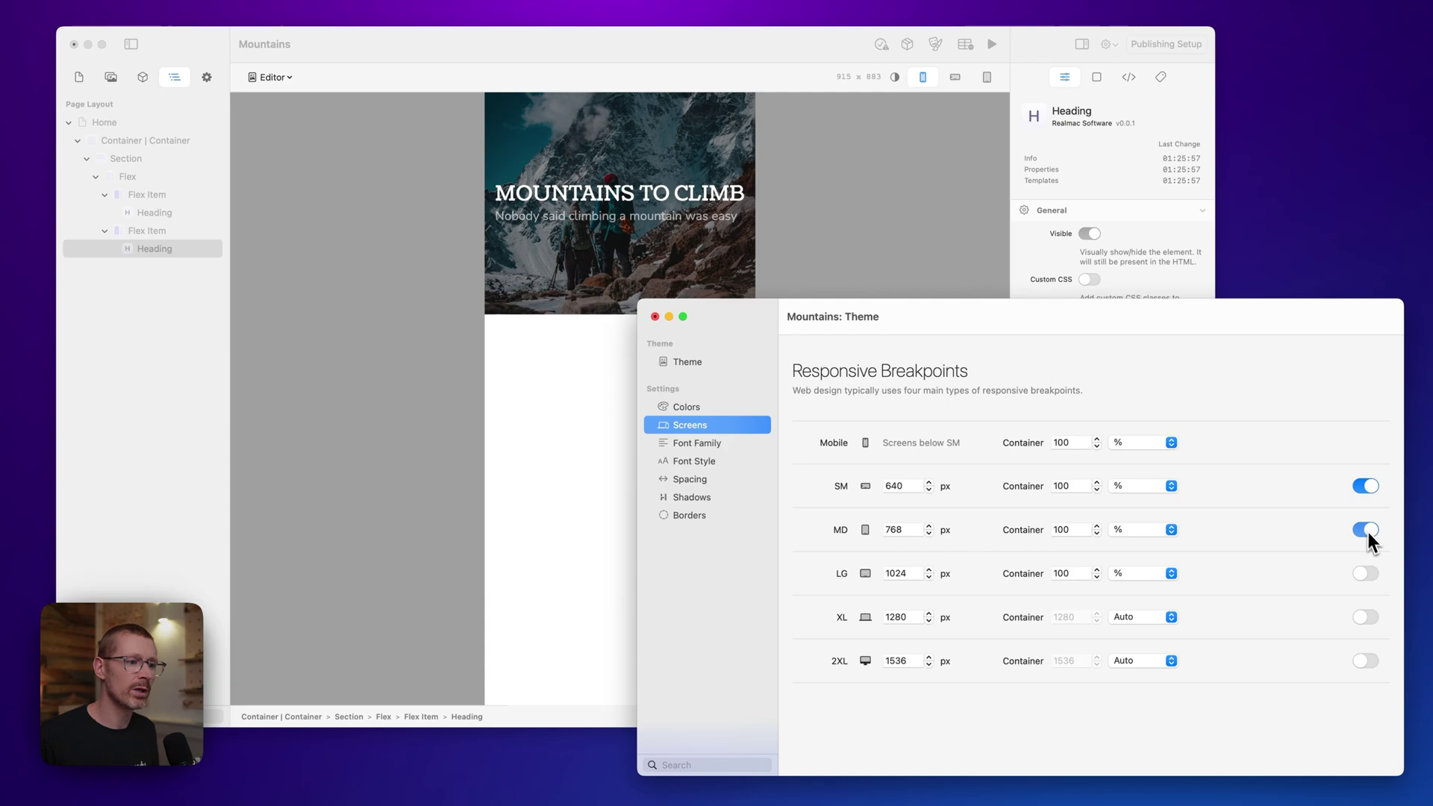
pyautogui.click(1371, 573)
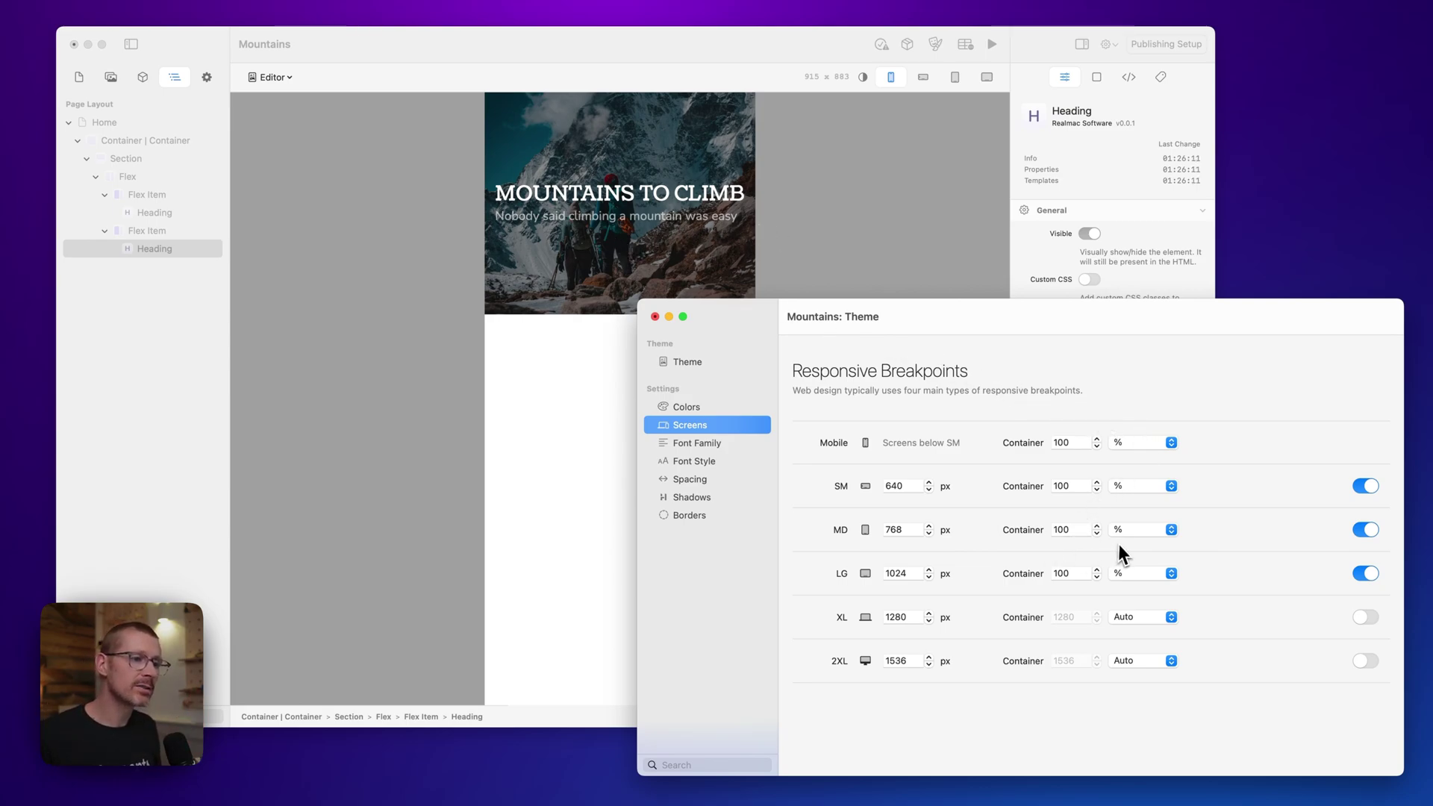
# Set the MD and LG container units to View Width and enter 80 for MD
pyautogui.click(1148, 517)
pyautogui.click(1148, 515)
pyautogui.click(1141, 573)
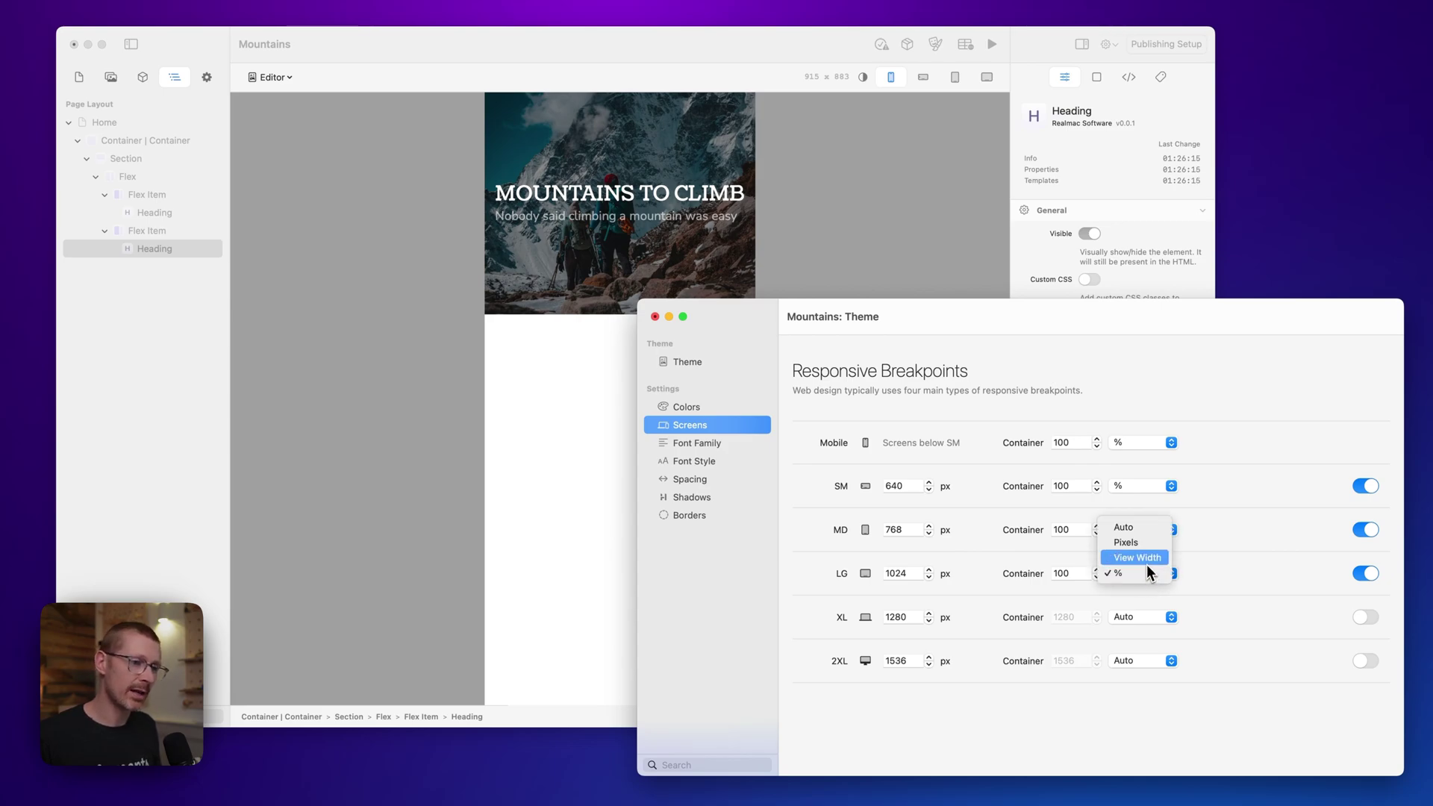
pyautogui.click(1145, 560)
pyautogui.doubleClick(1061, 529)
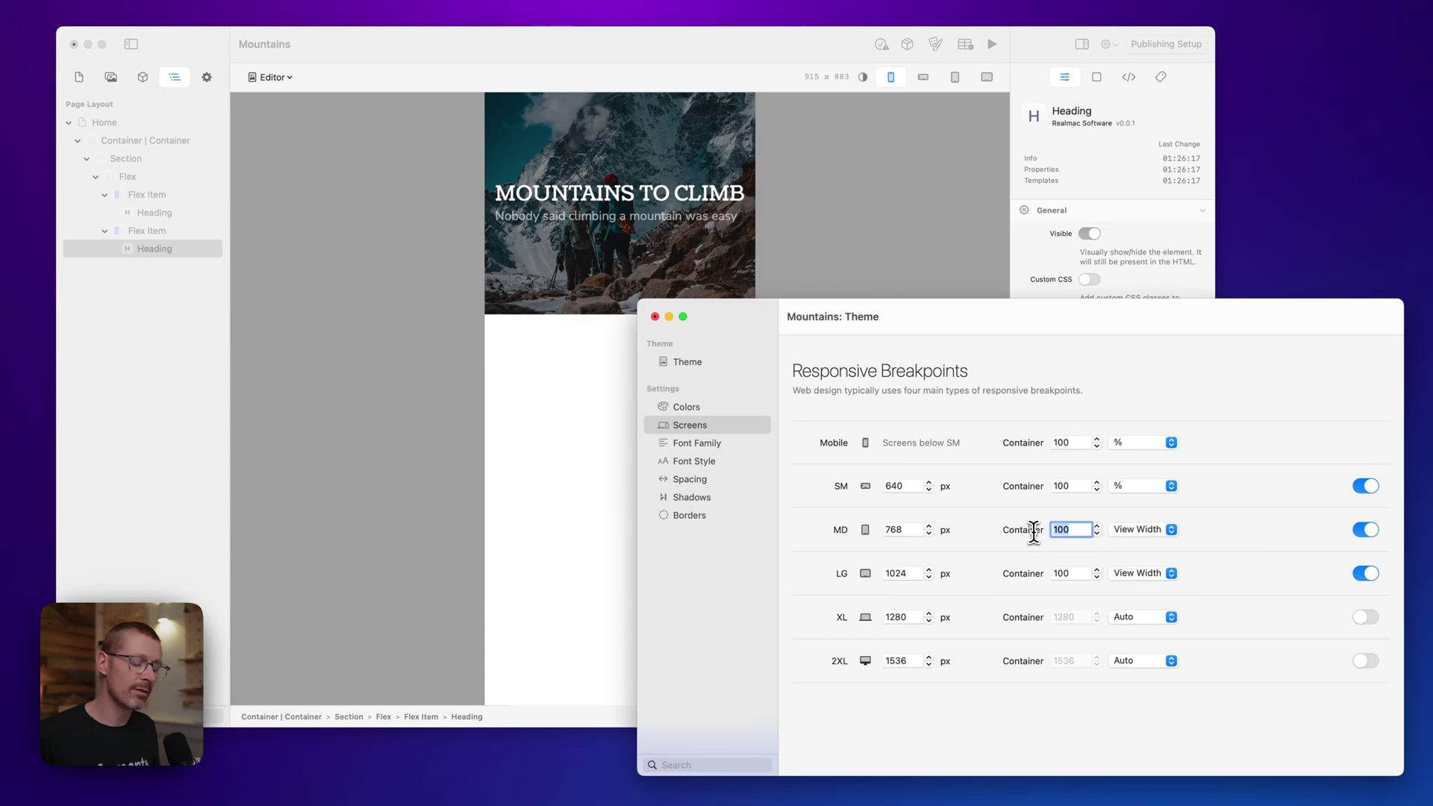
pyautogui.write('80')
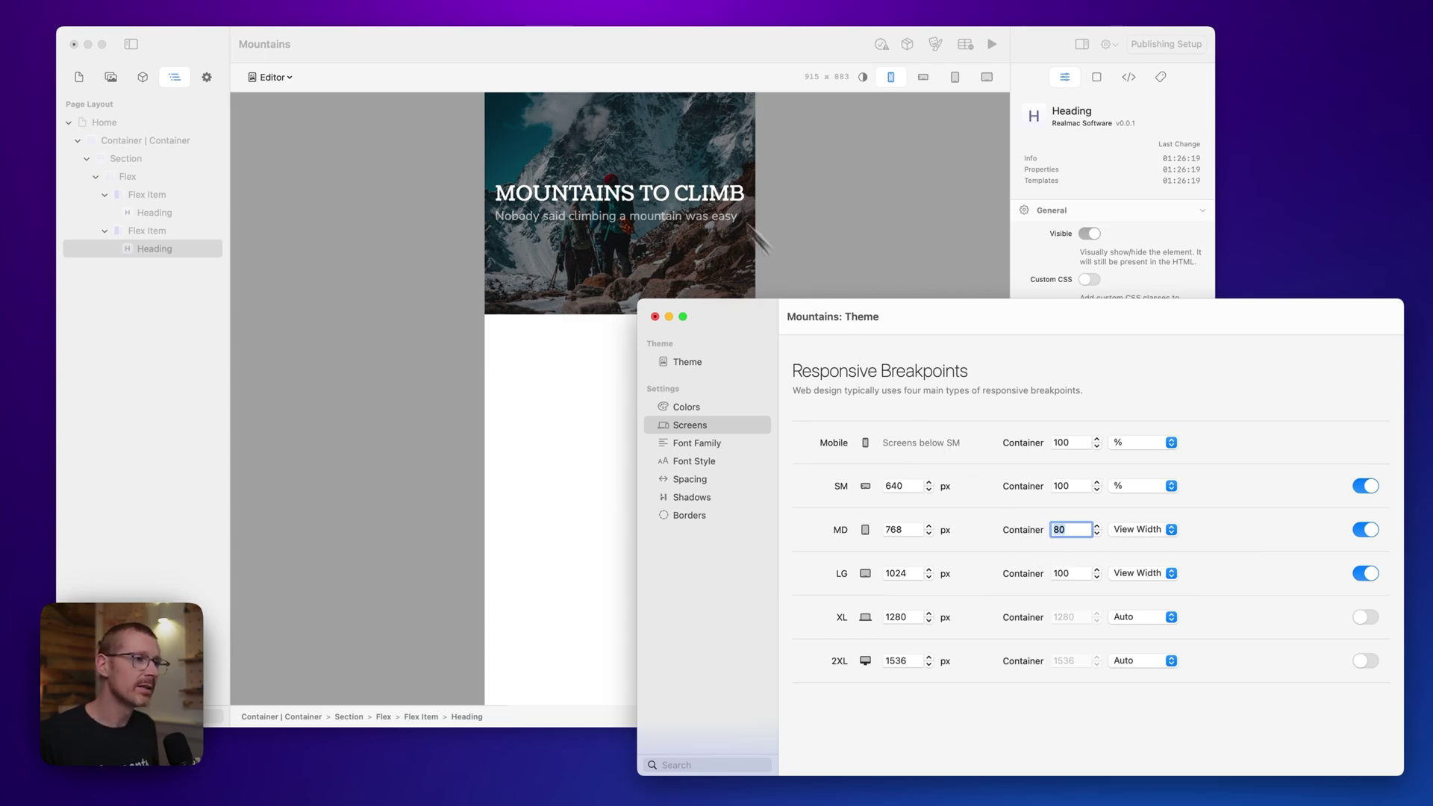
# Enter 80 for the LG container and compare the banner at desktop and mobile preview widths
pyautogui.click(758, 172)
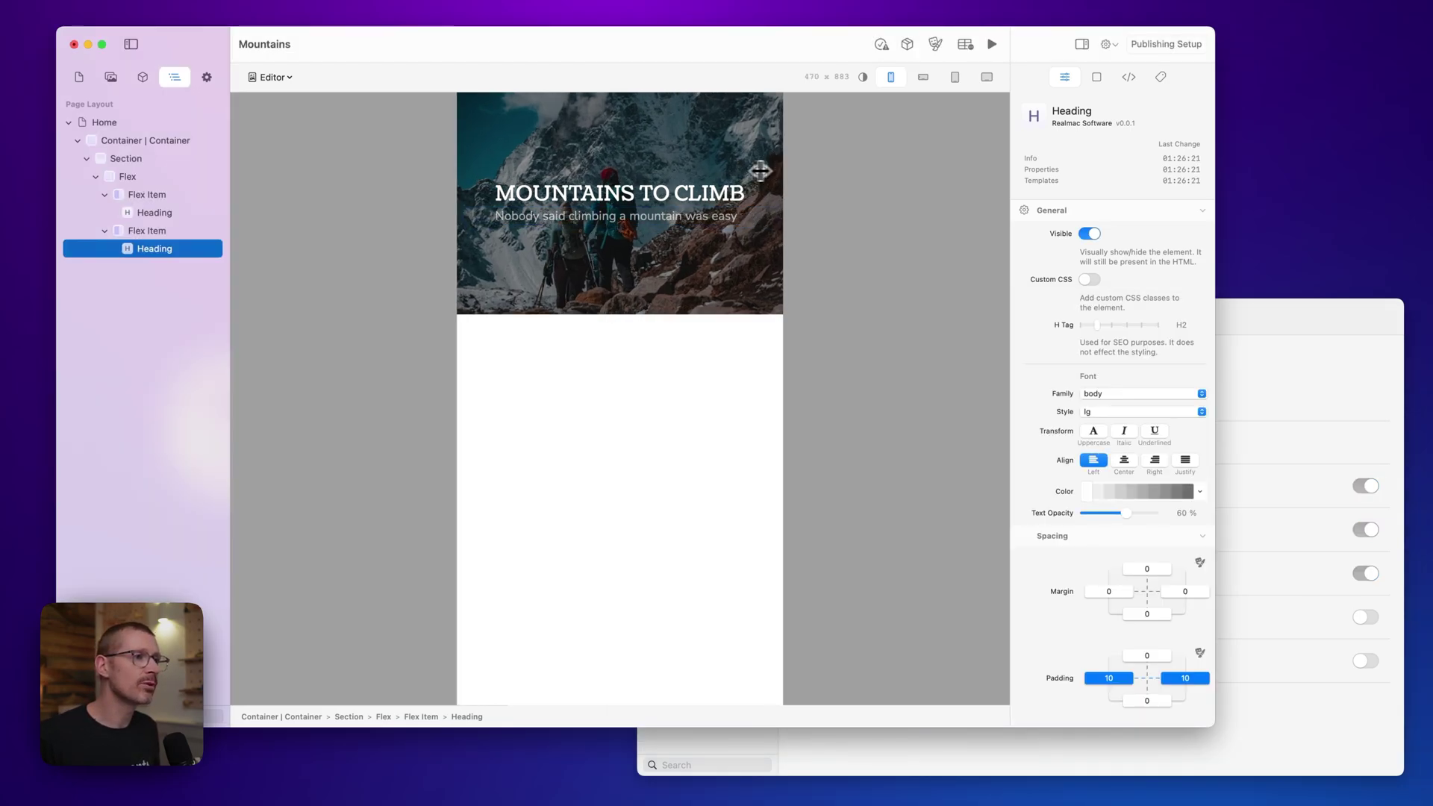
pyautogui.moveTo(760, 171); pyautogui.dragTo(985, 183)
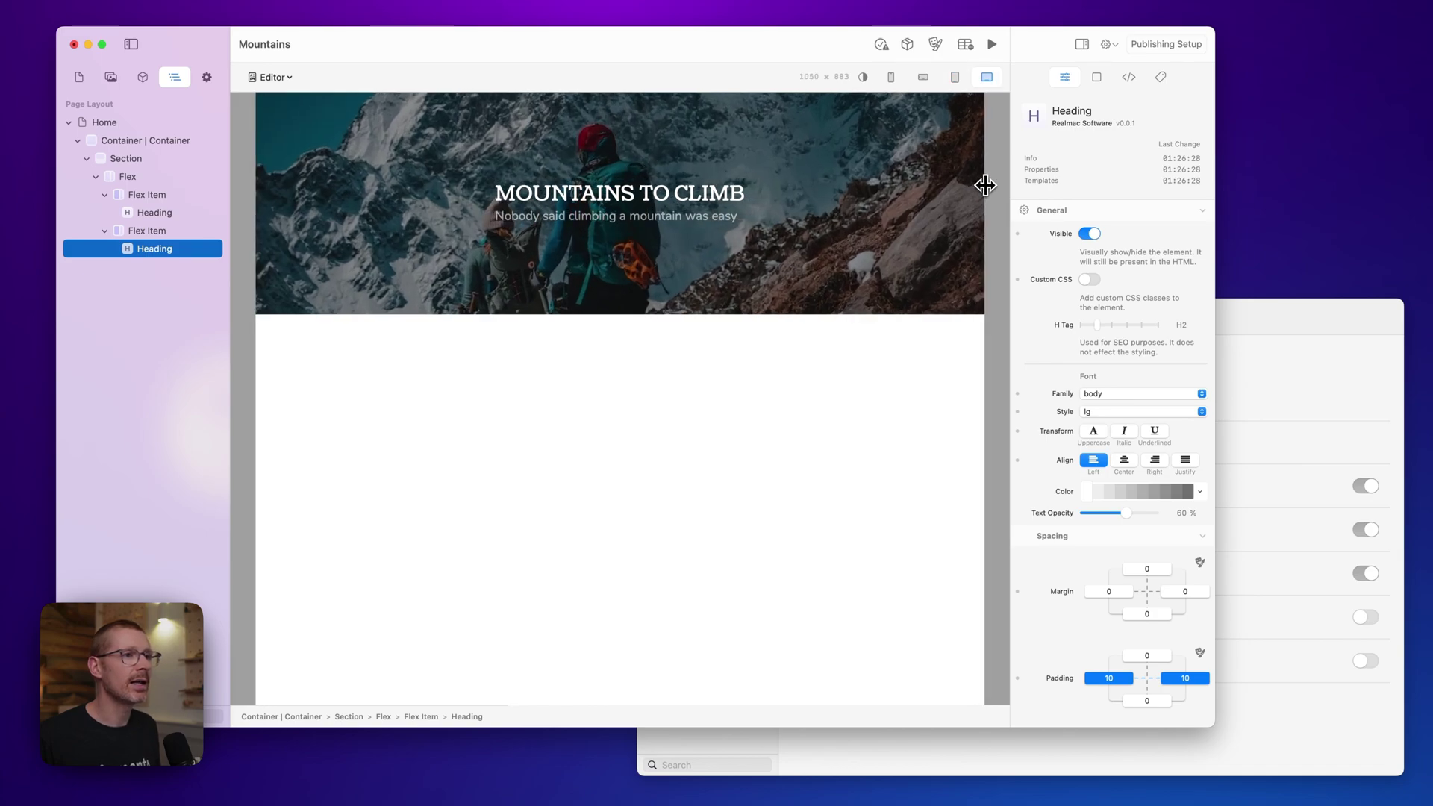
pyautogui.click(1322, 360)
pyautogui.click(1052, 573)
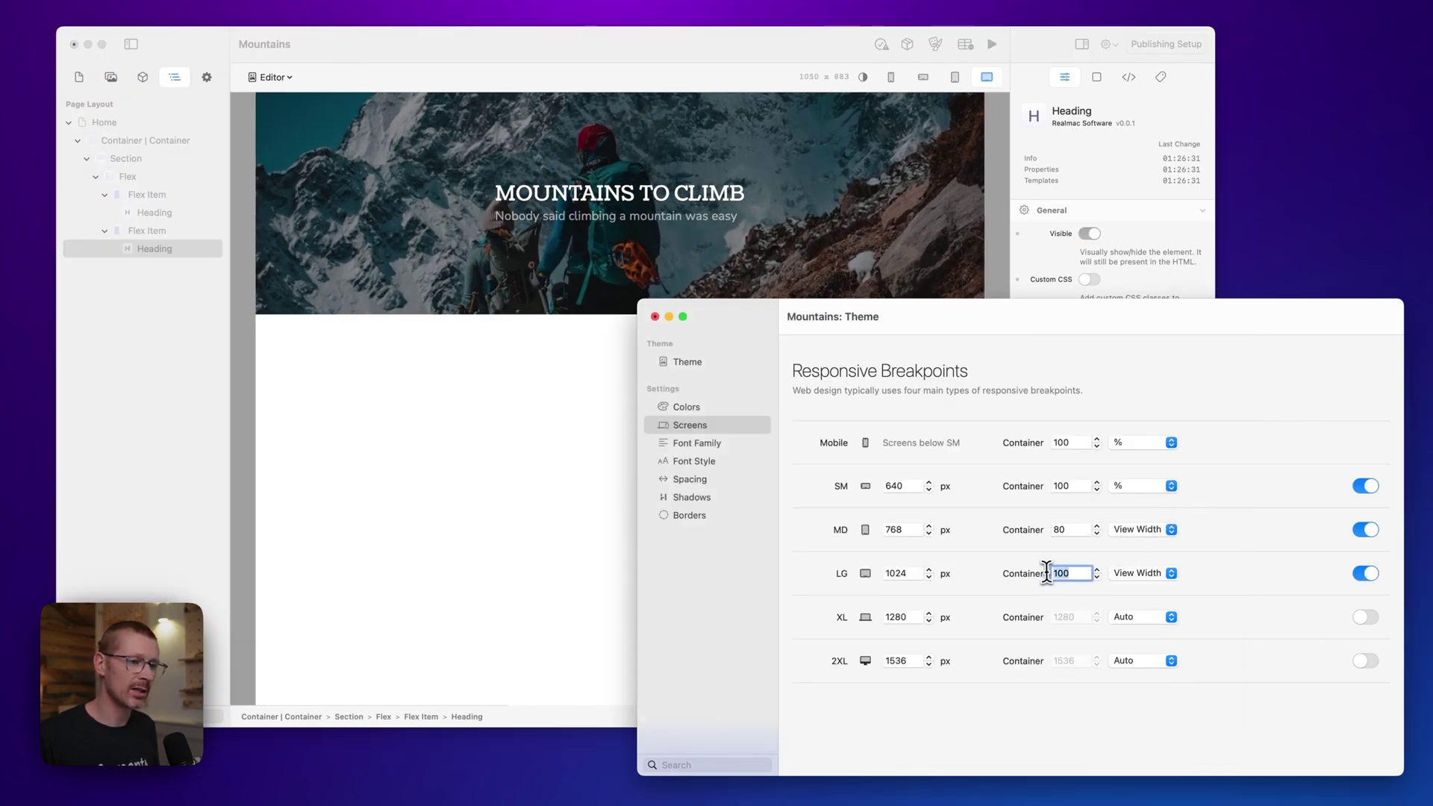
pyautogui.write('80')
pyautogui.click(998, 242)
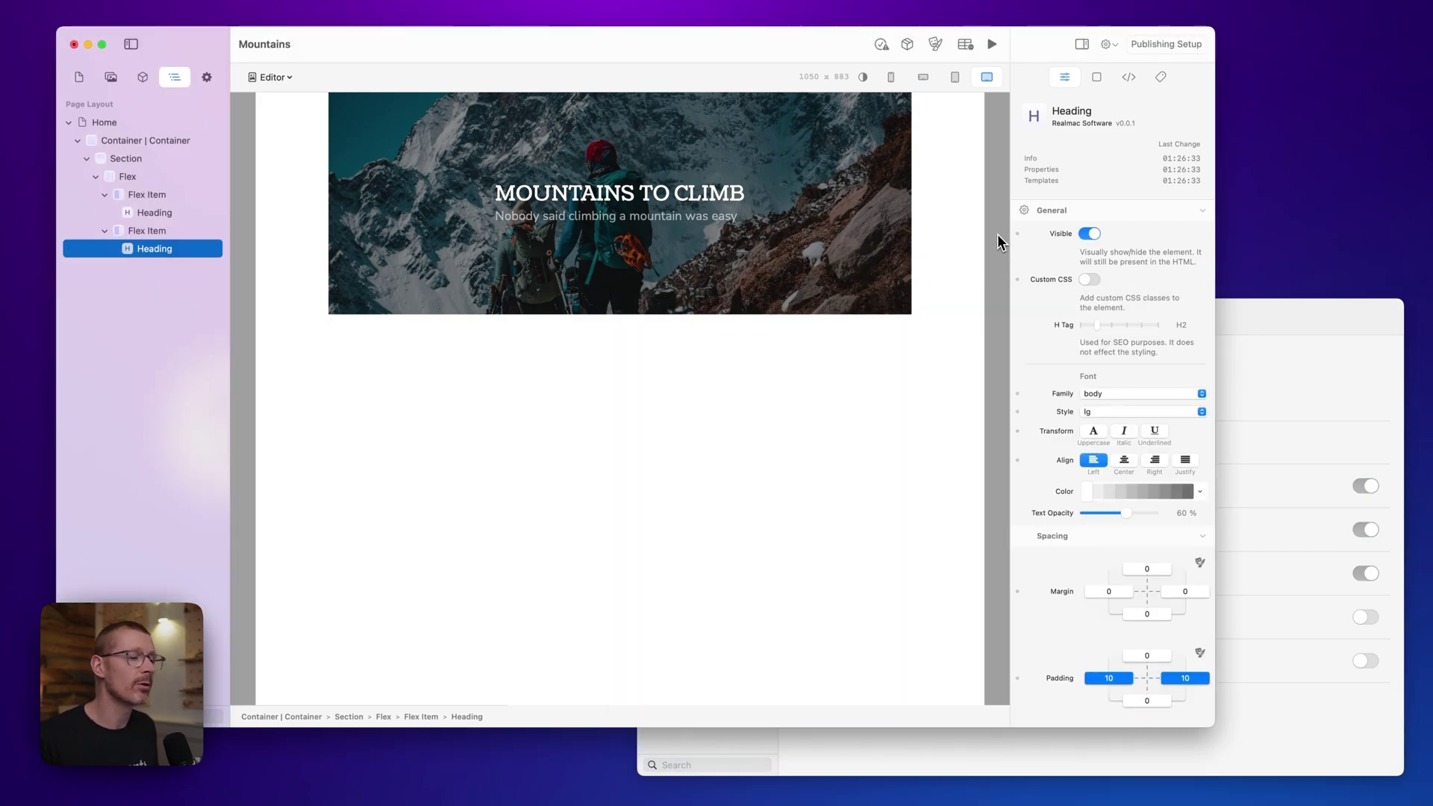
pyautogui.moveTo(985, 240); pyautogui.dragTo(934, 249)
pyautogui.click(1302, 390)
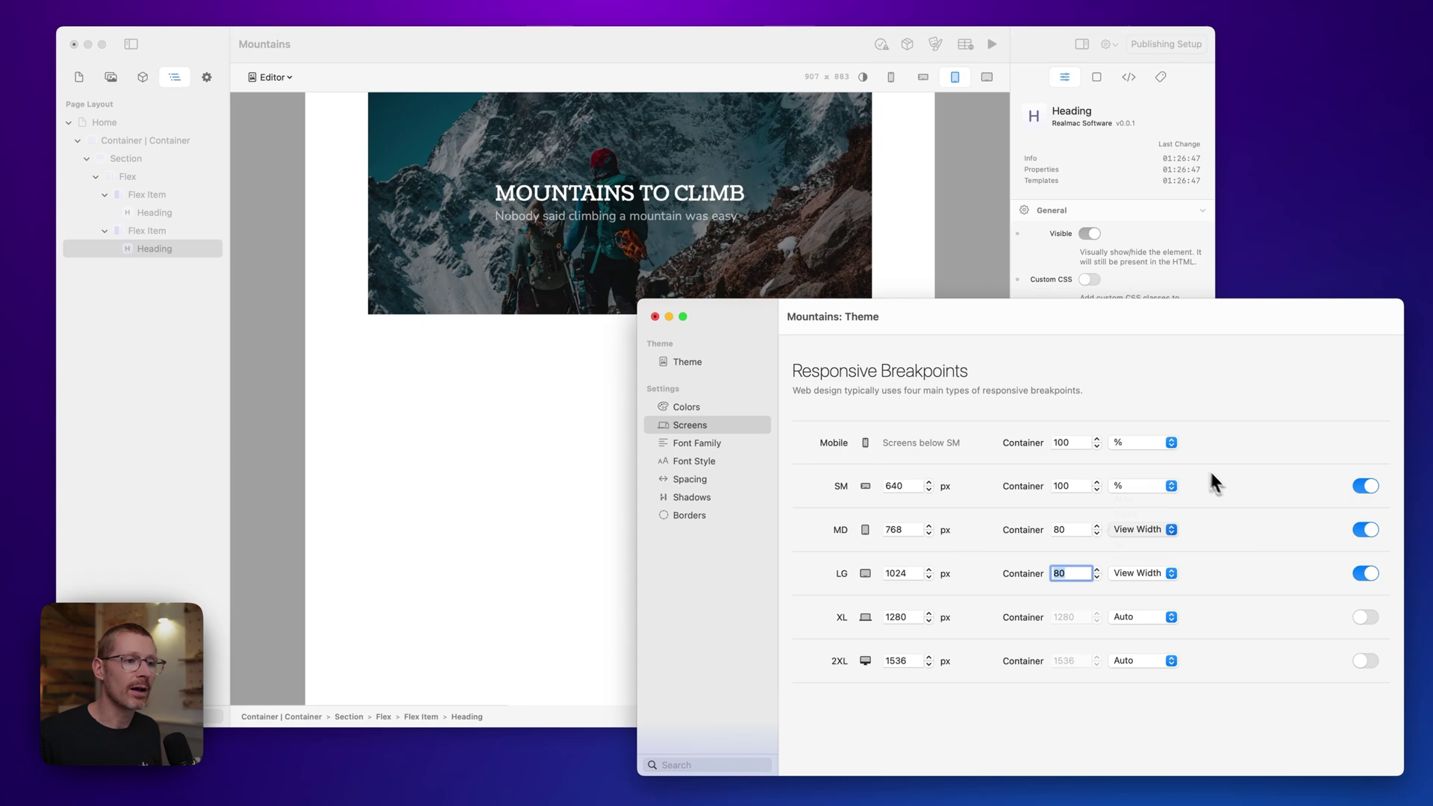
# Switch the Mobile container to Pixels, try 400 then 300, and check the narrow preview
pyautogui.click(1155, 442)
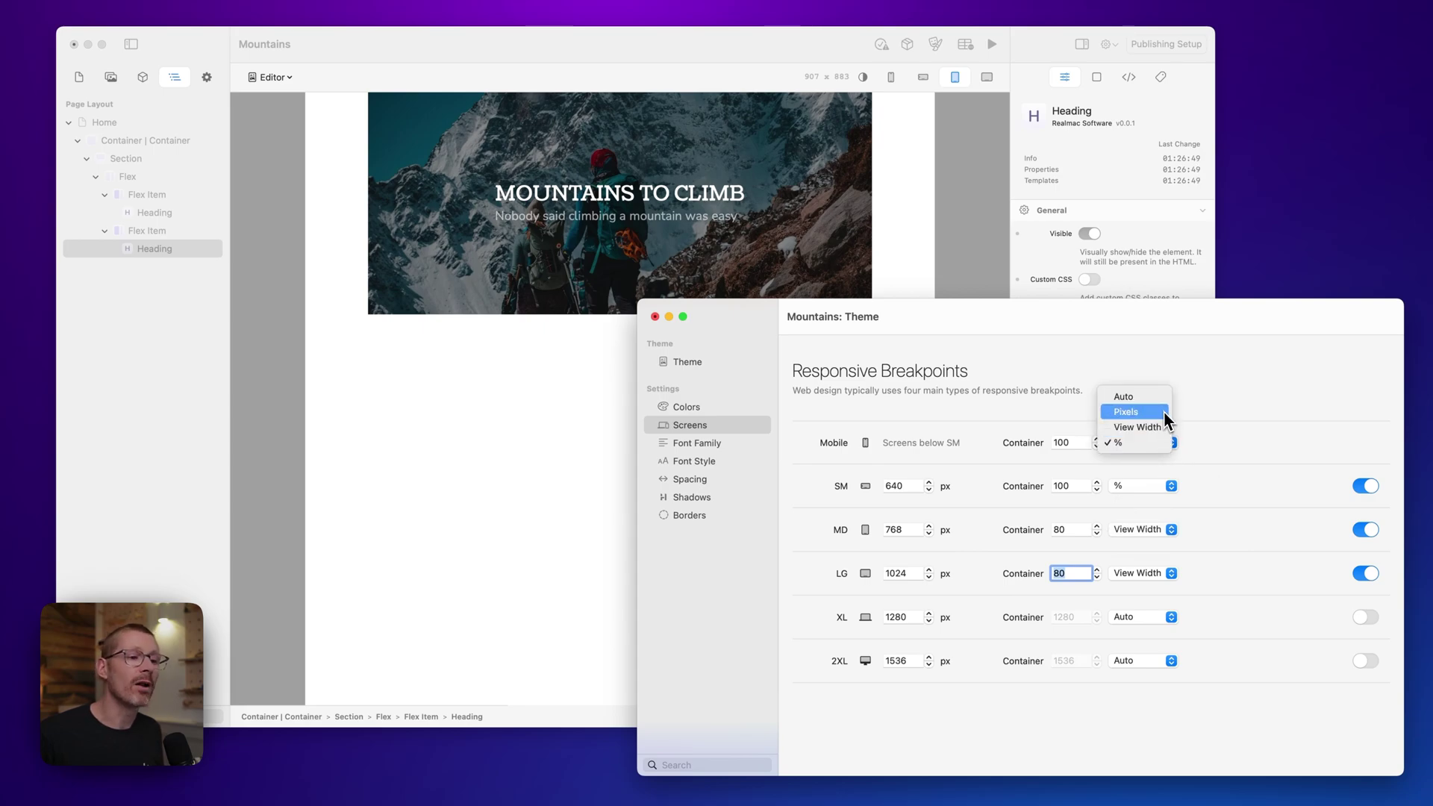
pyautogui.click(1163, 411)
pyautogui.doubleClick(1070, 443)
pyautogui.write('400')
pyautogui.doubleClick(1067, 443)
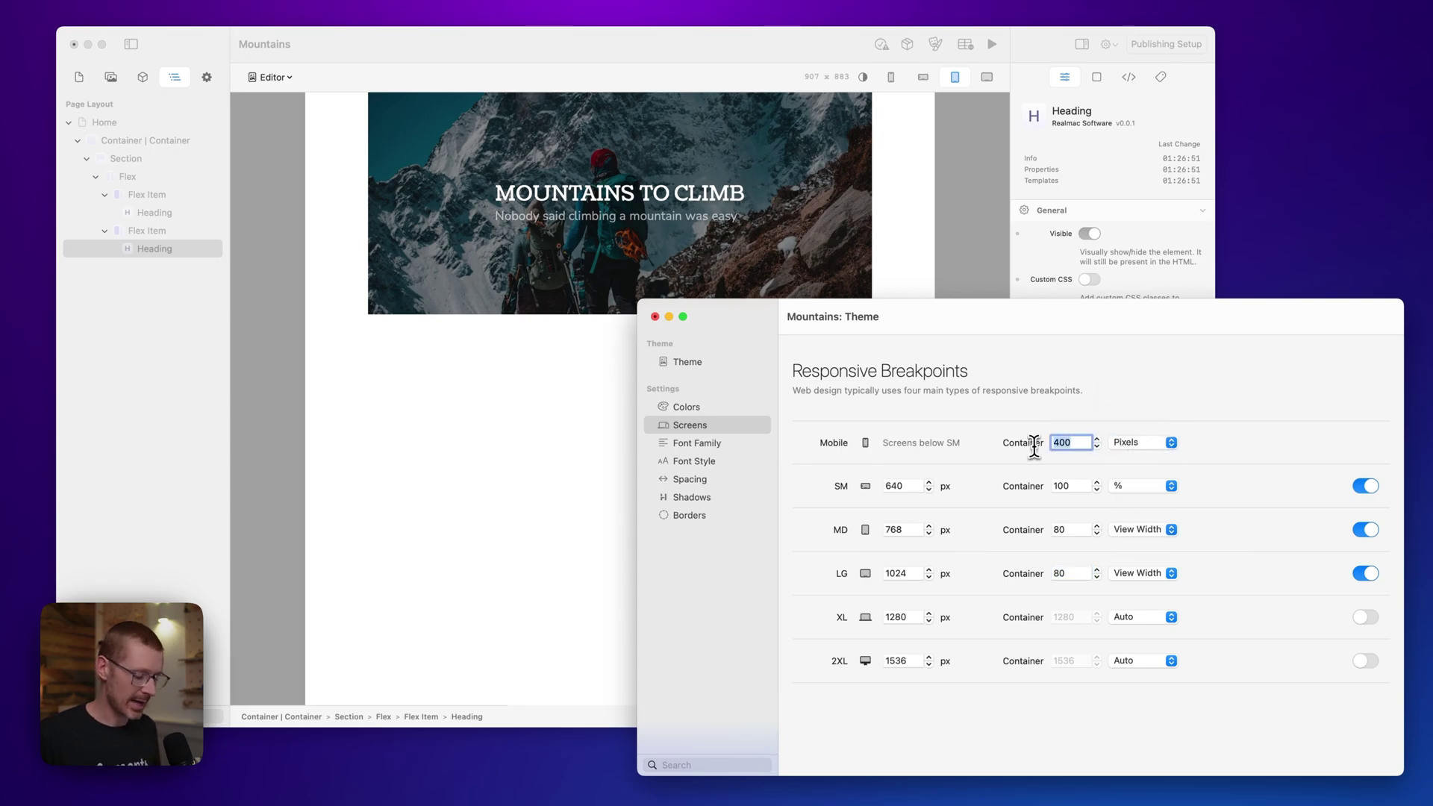
pyautogui.write('300')
pyautogui.press('Return')
pyautogui.click(957, 287)
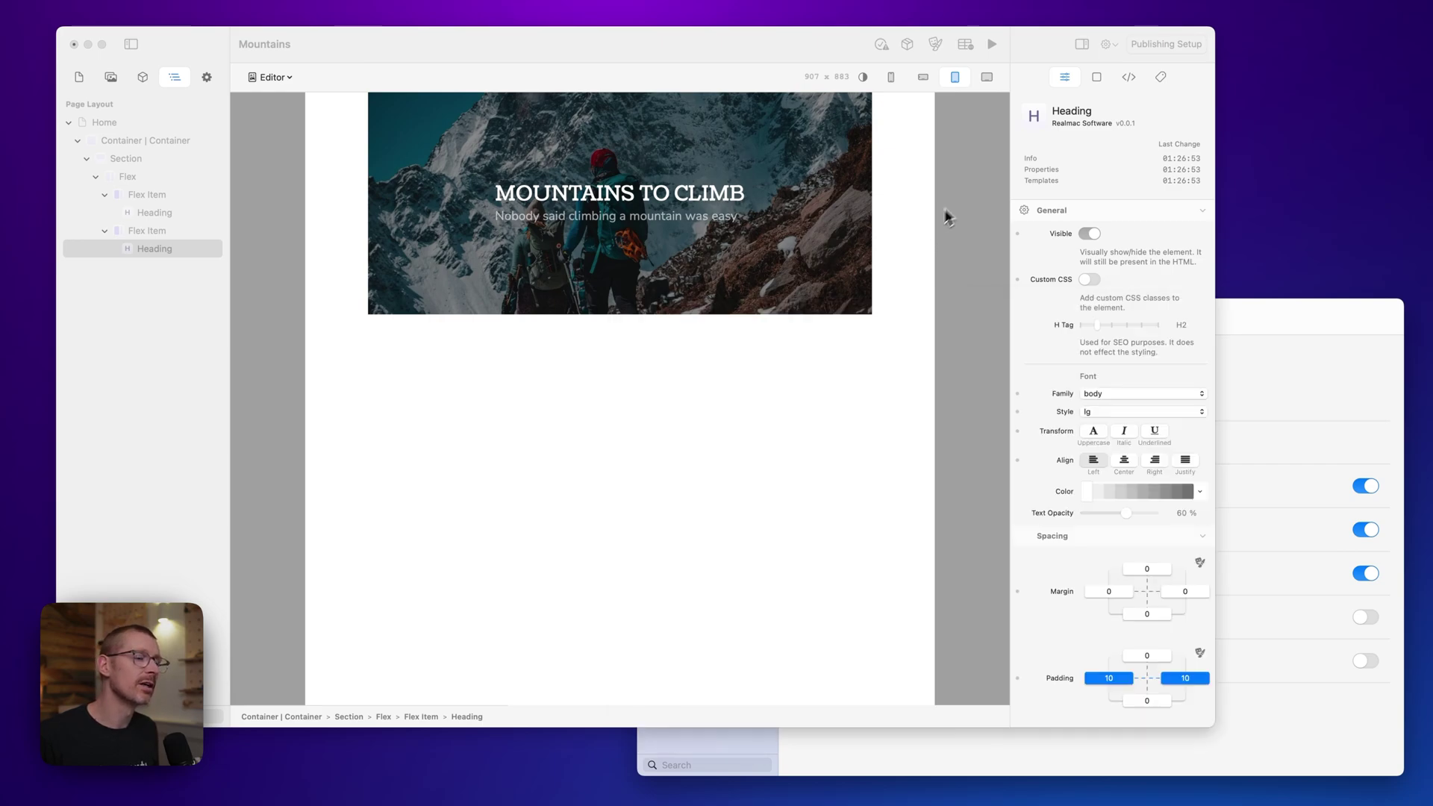
pyautogui.moveTo(942, 187); pyautogui.dragTo(823, 194)
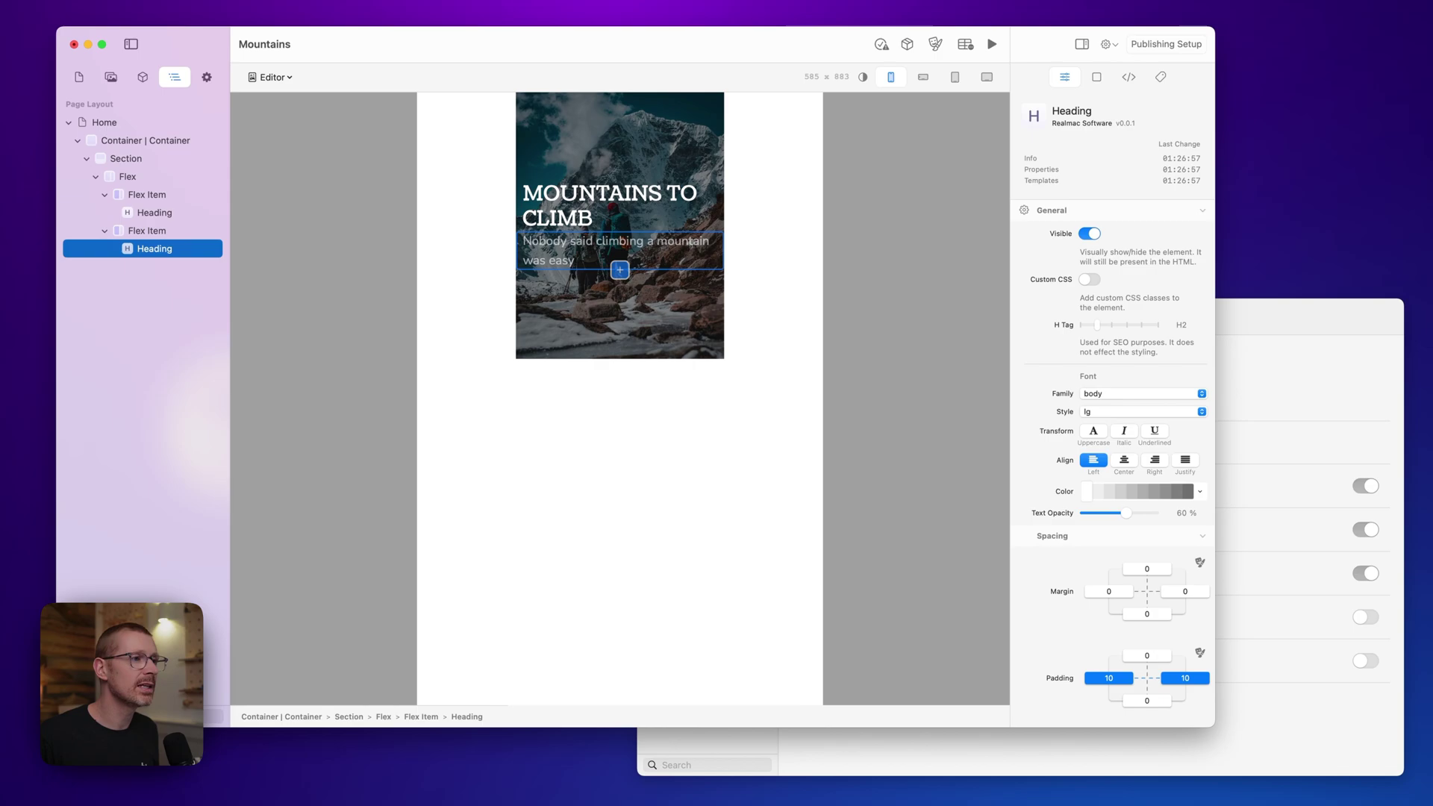
# Try 450 and 200 for the mobile container, then switch its unit to percent (100 %)
pyautogui.click(1252, 349)
pyautogui.write('400')
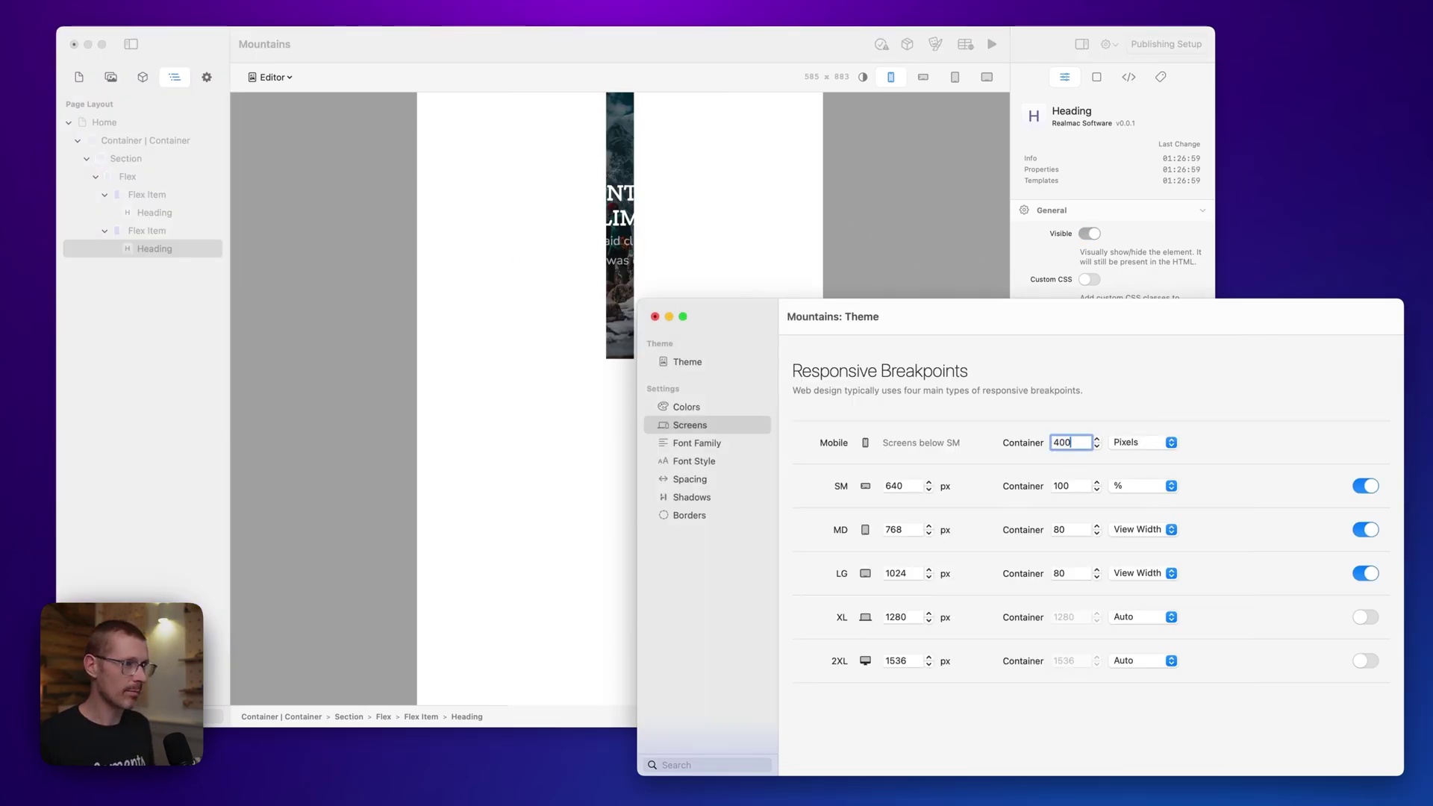
pyautogui.press('BackSpace')
pyautogui.press('BackSpace')
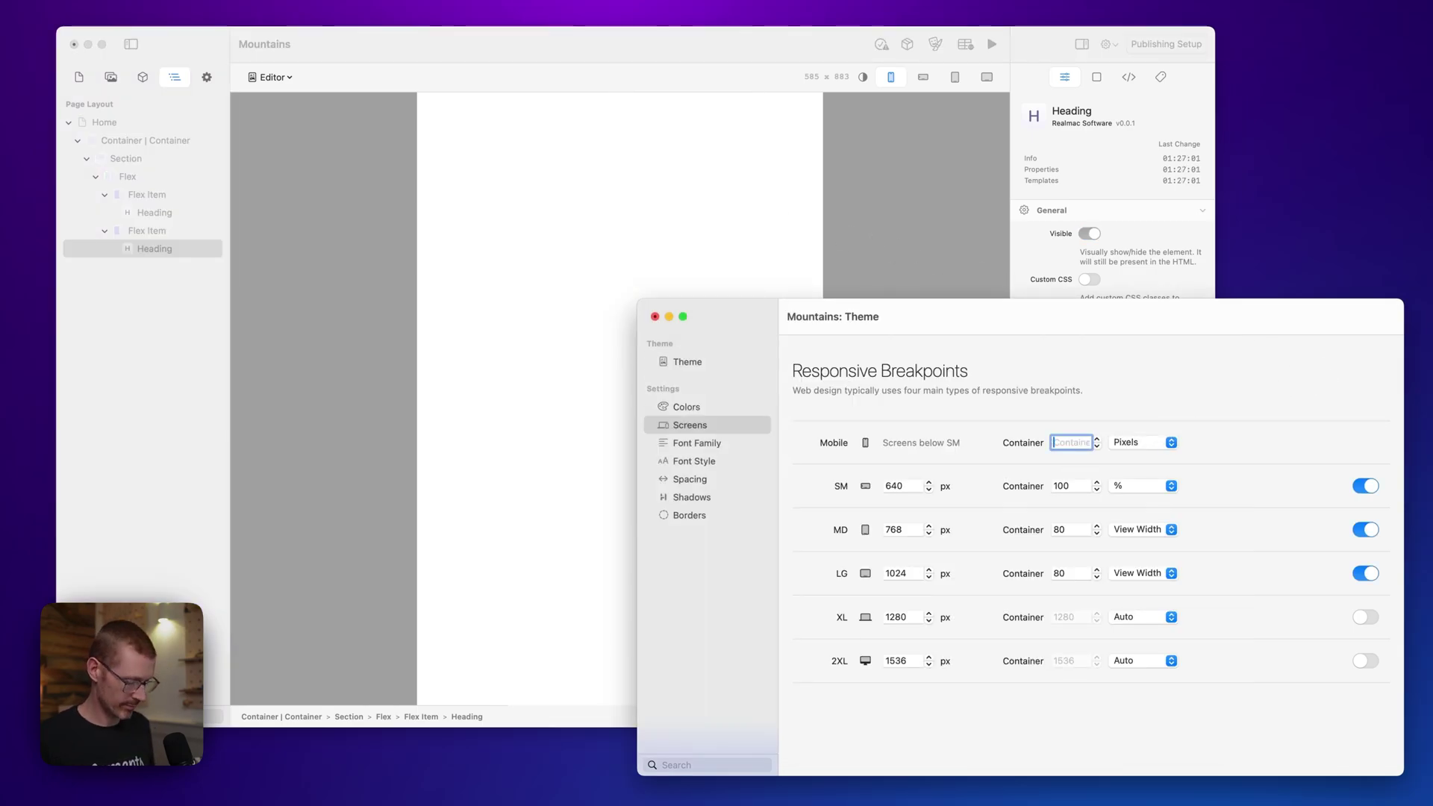
pyautogui.write('50')
pyautogui.press('BackSpace')
pyautogui.press('BackSpace')
pyautogui.press('BackSpace')
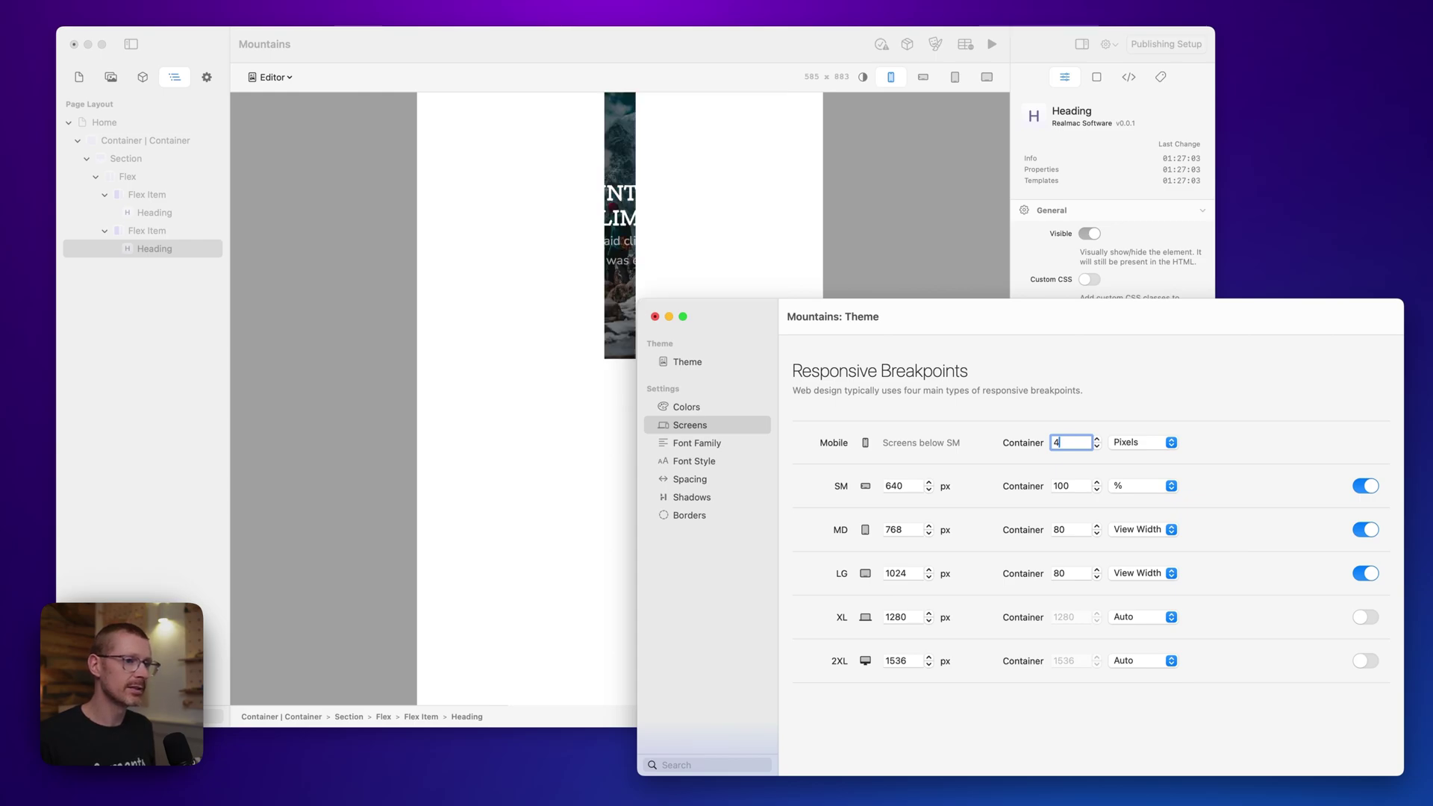
pyautogui.write('200')
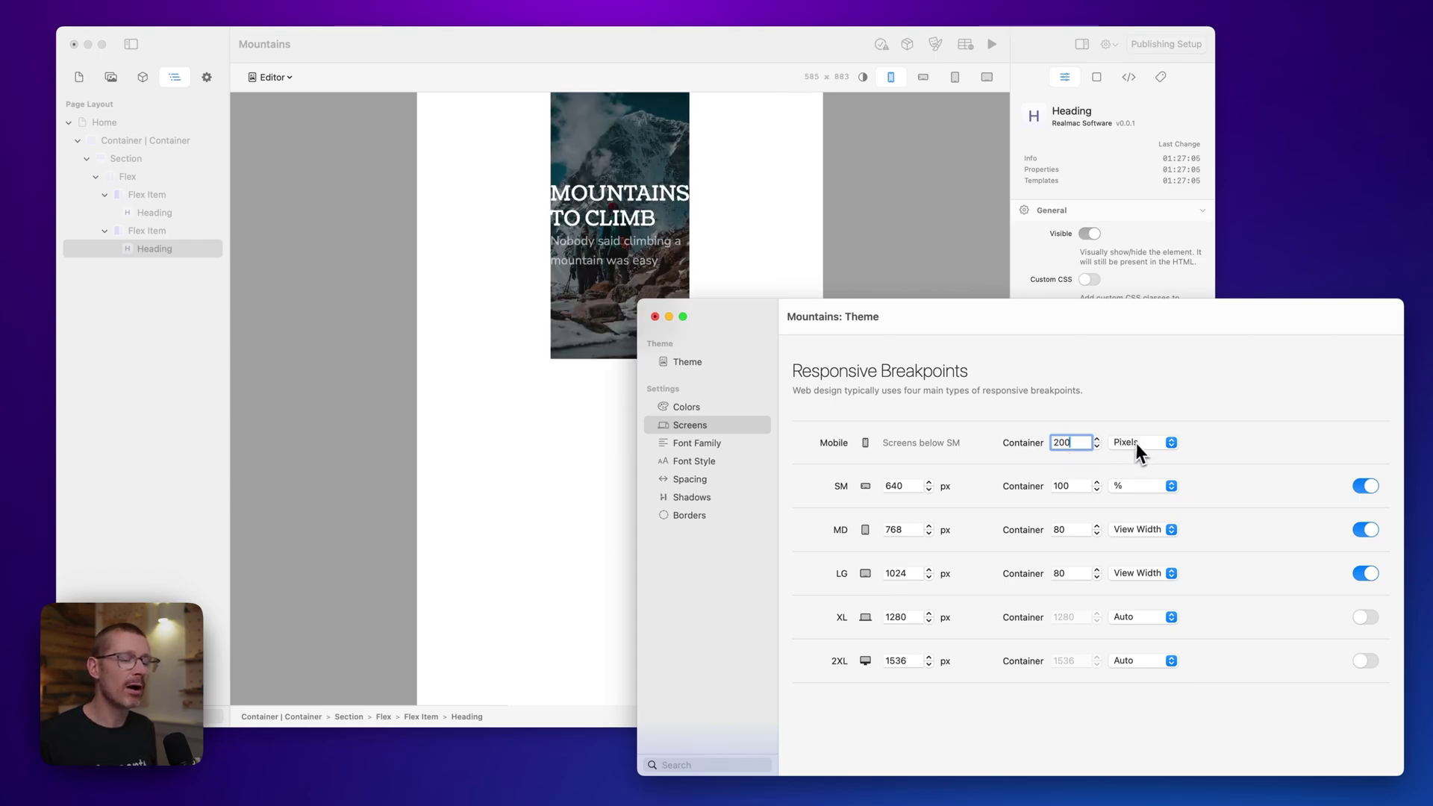
pyautogui.click(1143, 442)
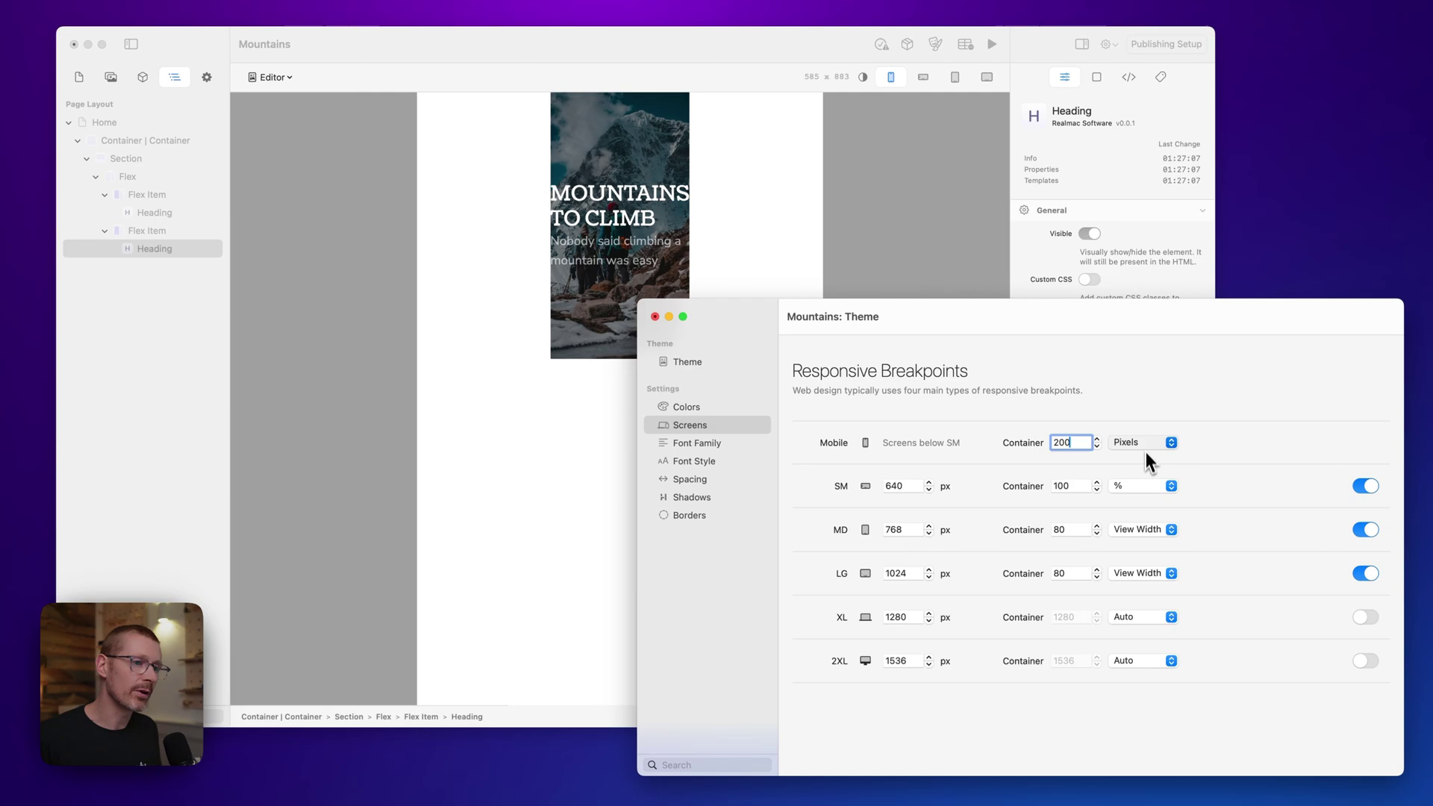
pyautogui.click(1144, 473)
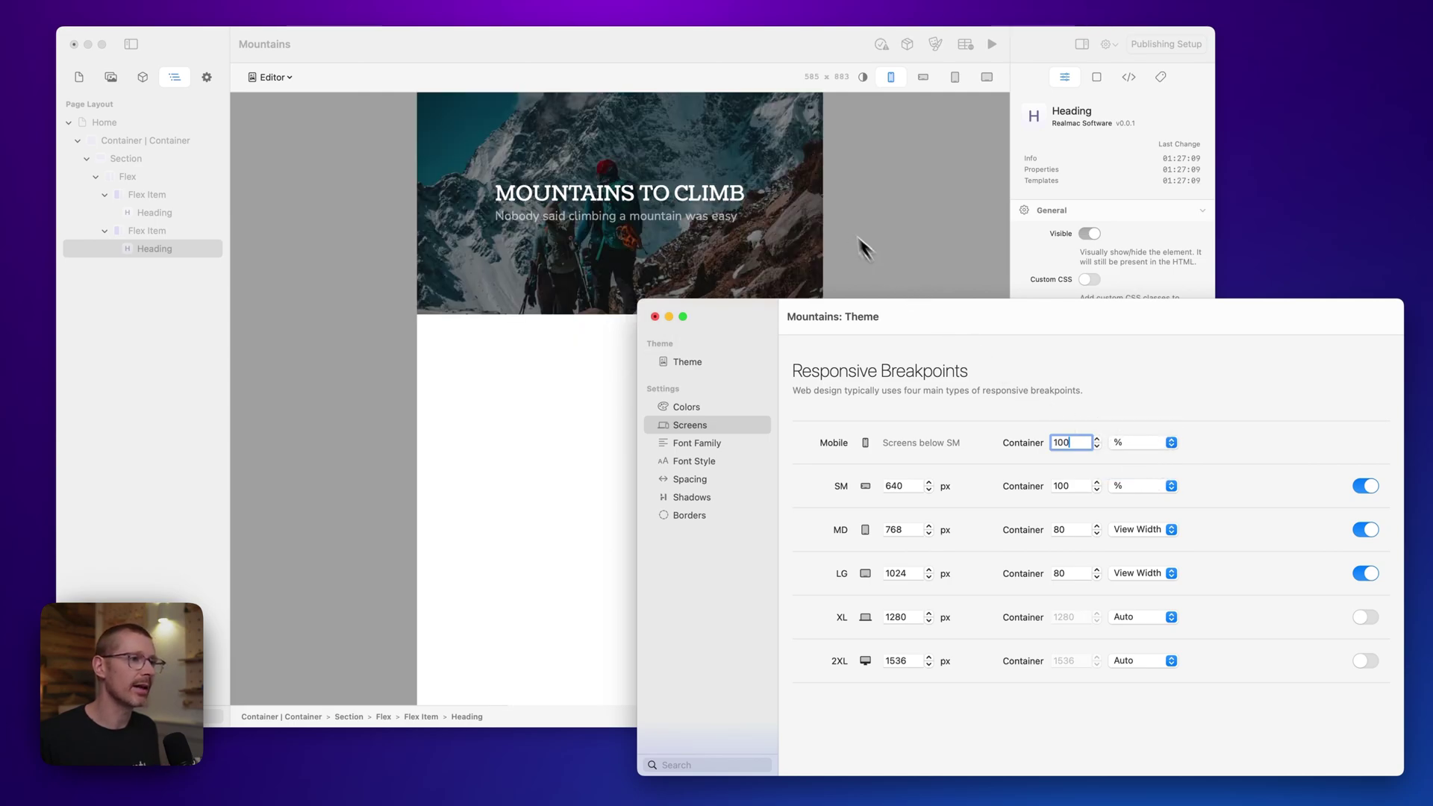
# Preview the Mountains page at about 879 px wide and select the MOUNTAINS TO CLIMB heading
pyautogui.click(841, 217)
pyautogui.moveTo(824, 216); pyautogui.dragTo(957, 233)
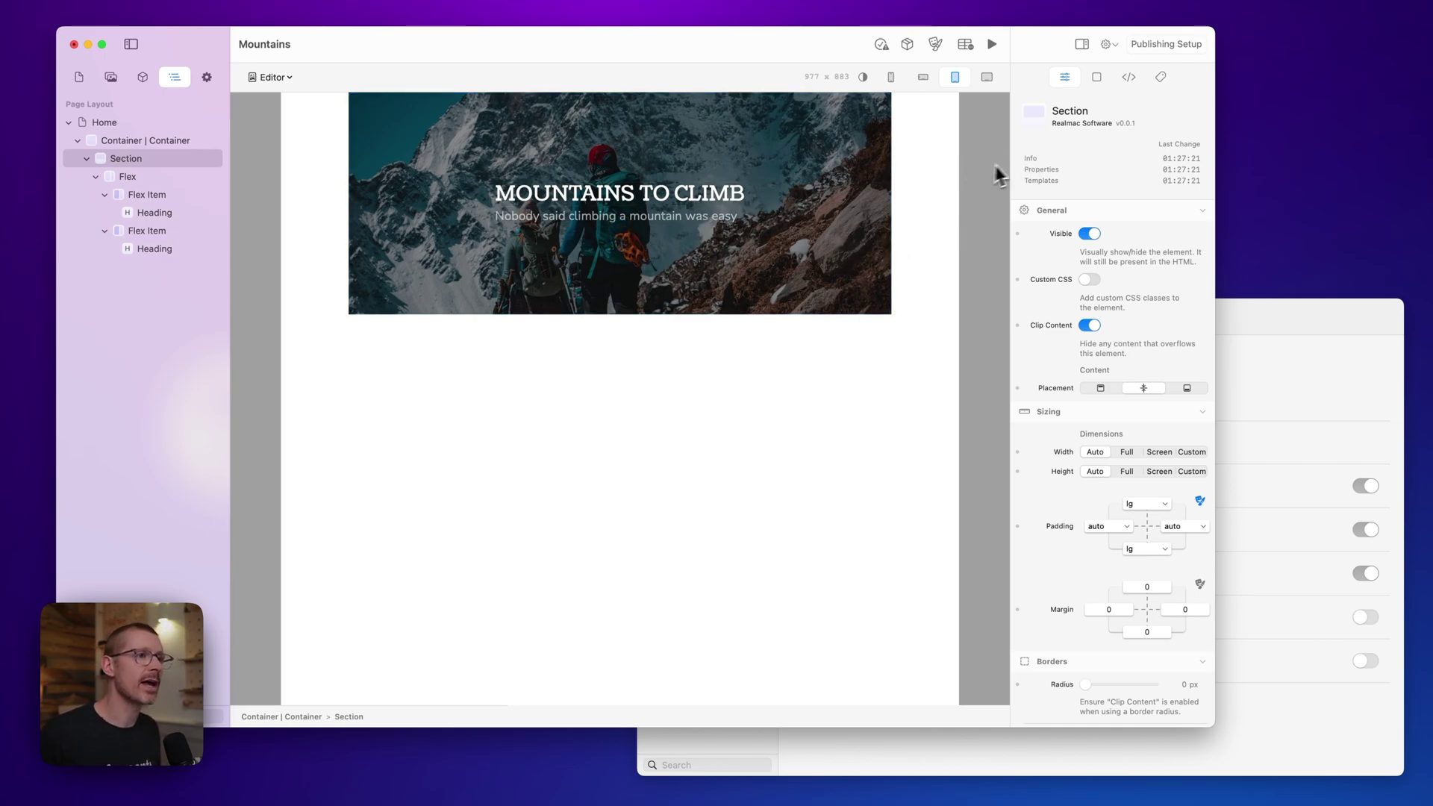
pyautogui.moveTo(998, 170); pyautogui.dragTo(924, 175)
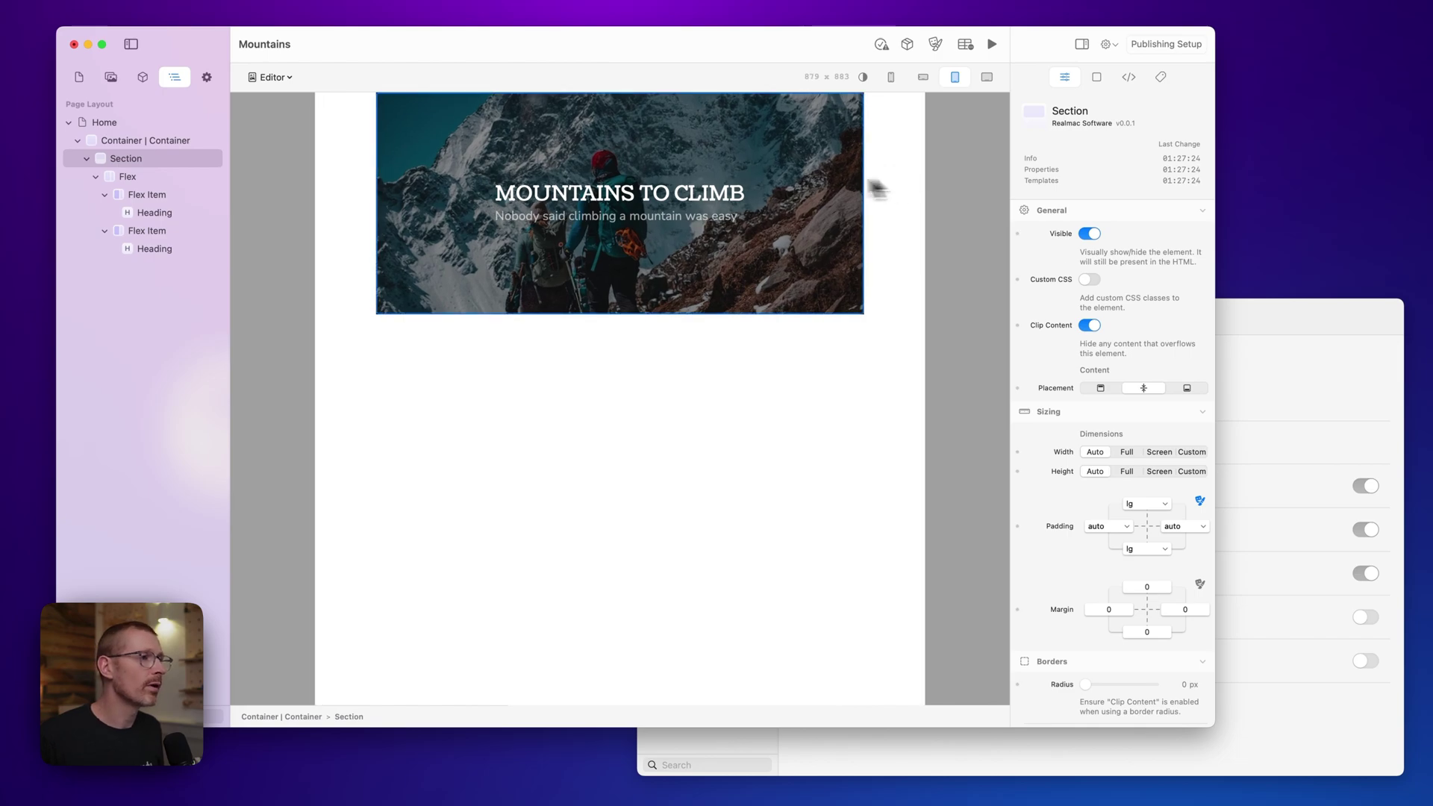
pyautogui.click(731, 192)
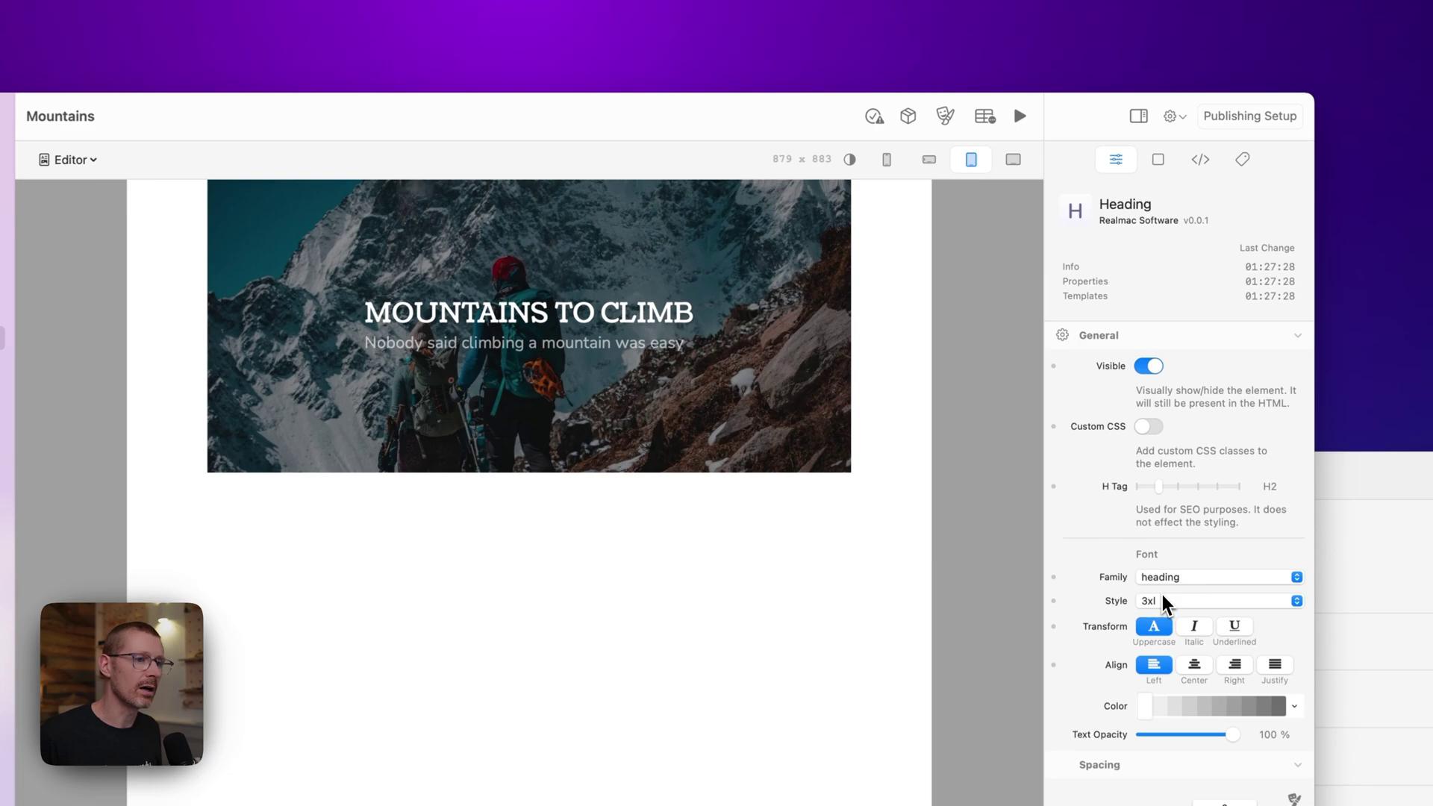
# Set the heading to 5xl at the tablet breakpoint and confirm narrower widths keep 3xl
pyautogui.click(1102, 413)
pyautogui.click(1193, 647)
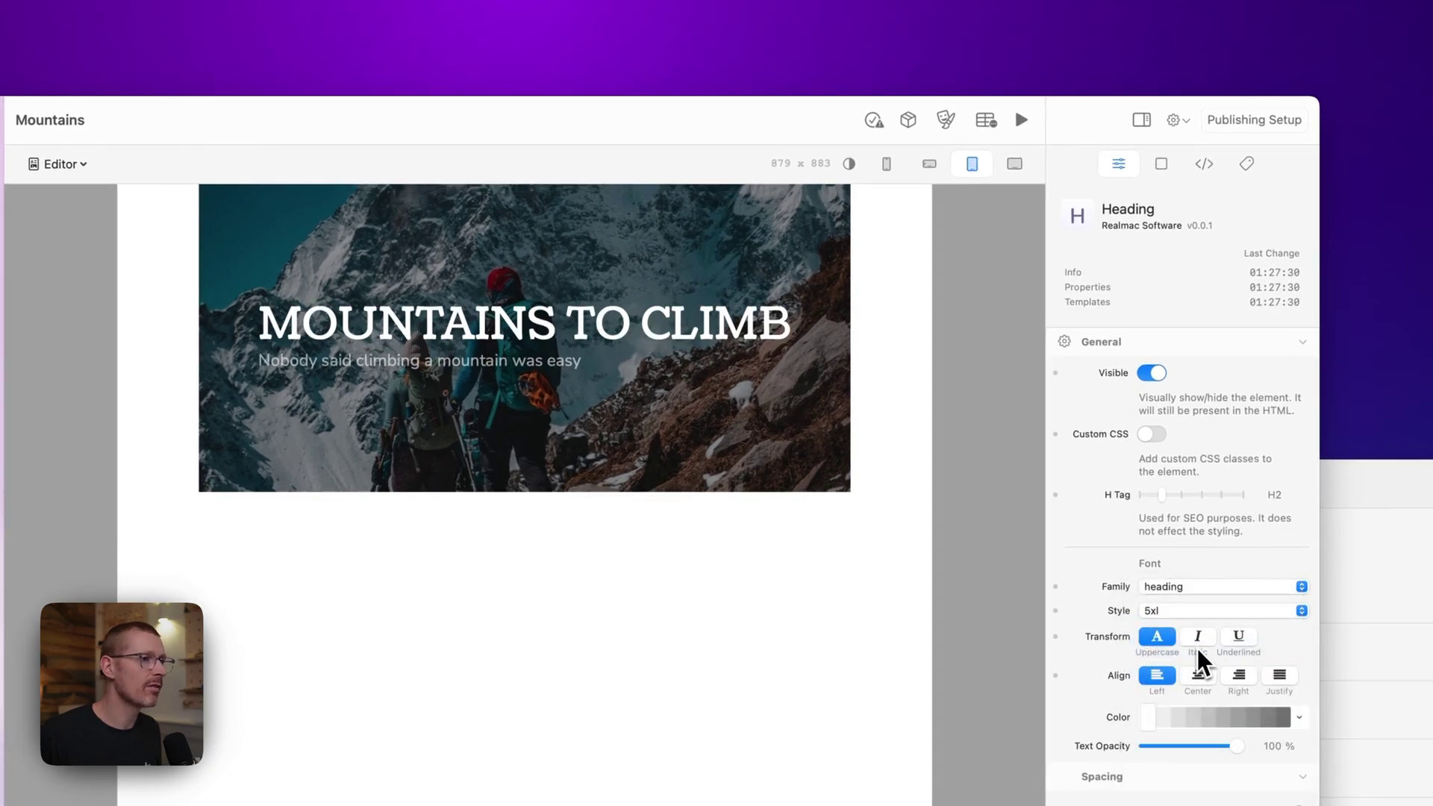
pyautogui.click(1197, 612)
pyautogui.click(1199, 575)
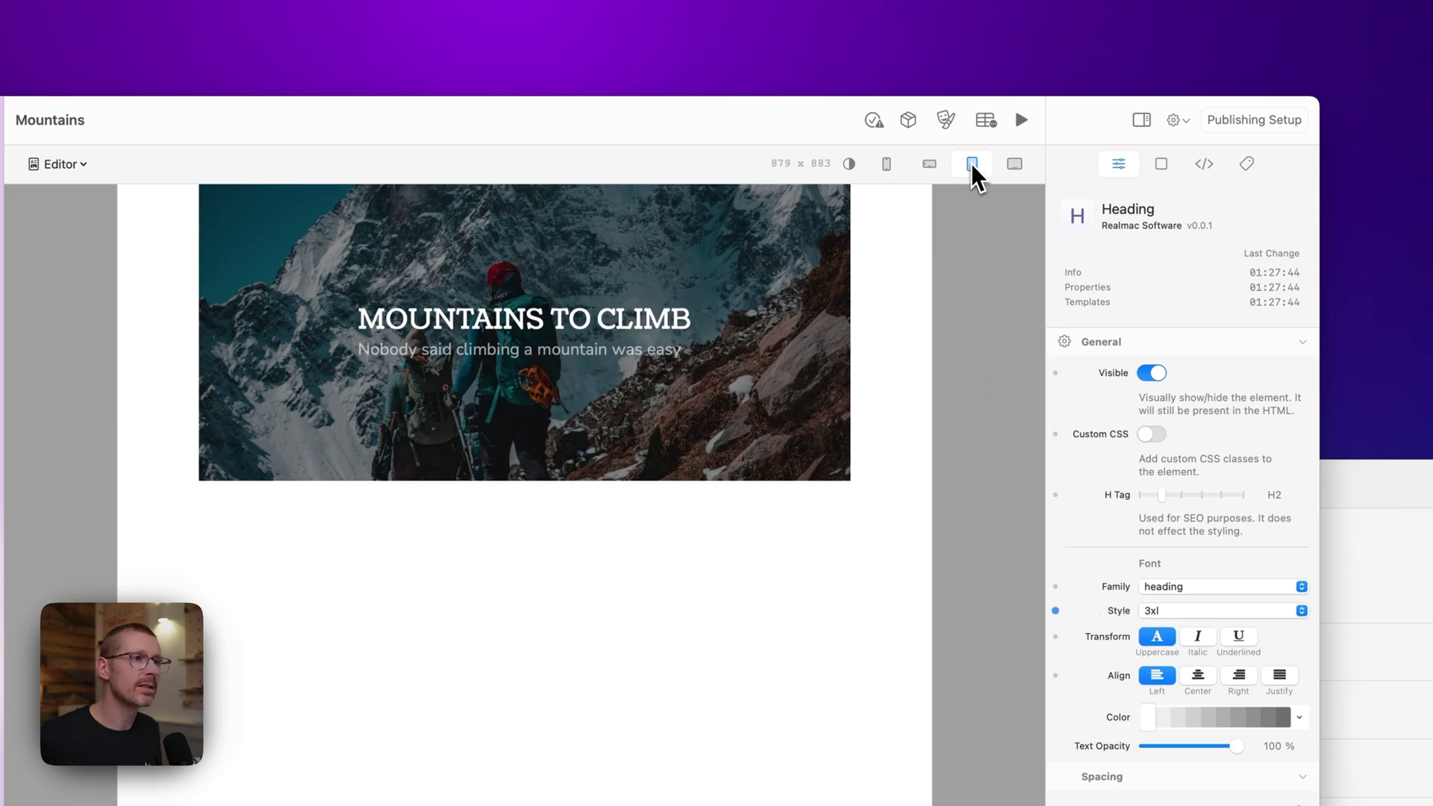
pyautogui.click(1198, 612)
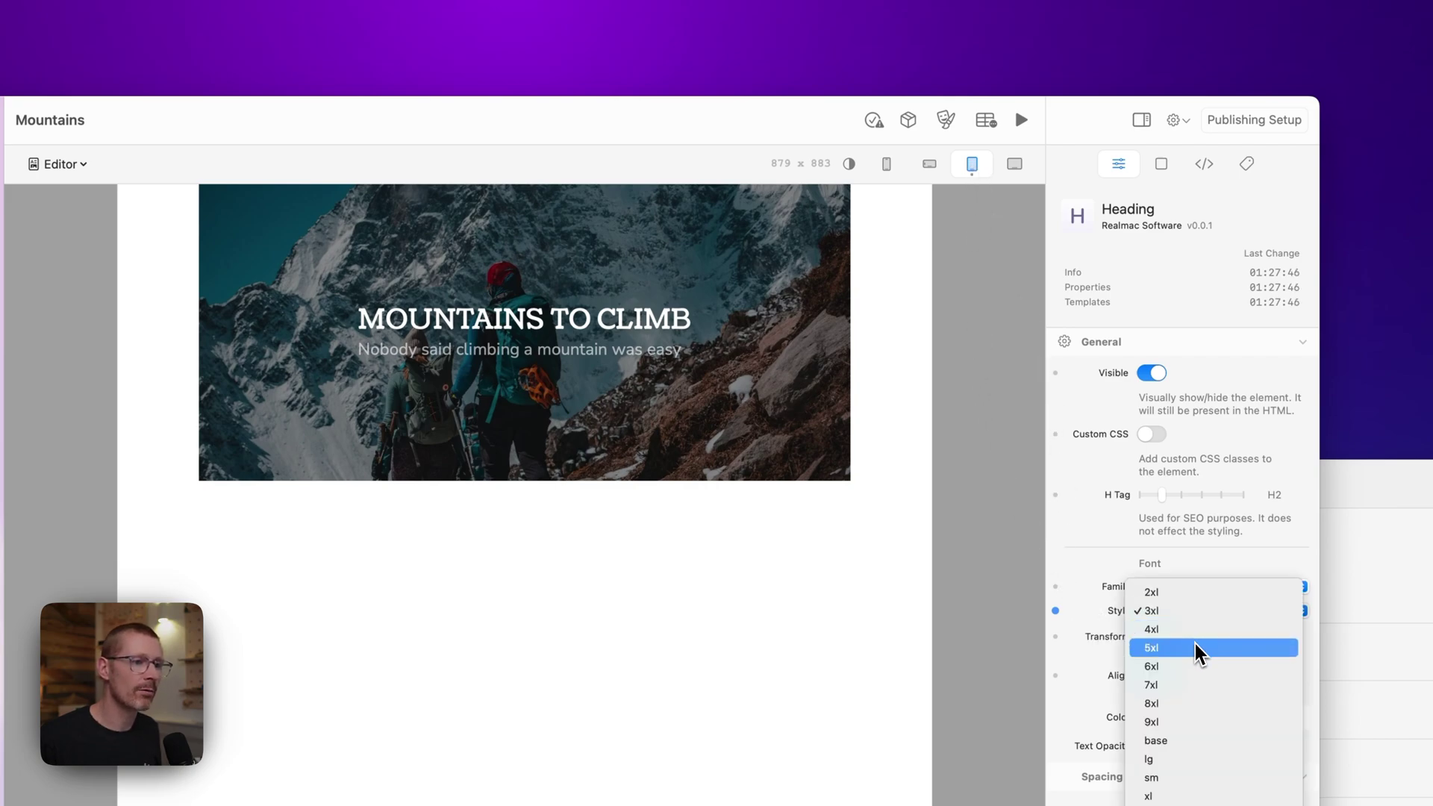
pyautogui.click(1199, 650)
pyautogui.moveTo(930, 489); pyautogui.dragTo(973, 491)
pyautogui.click(573, 376)
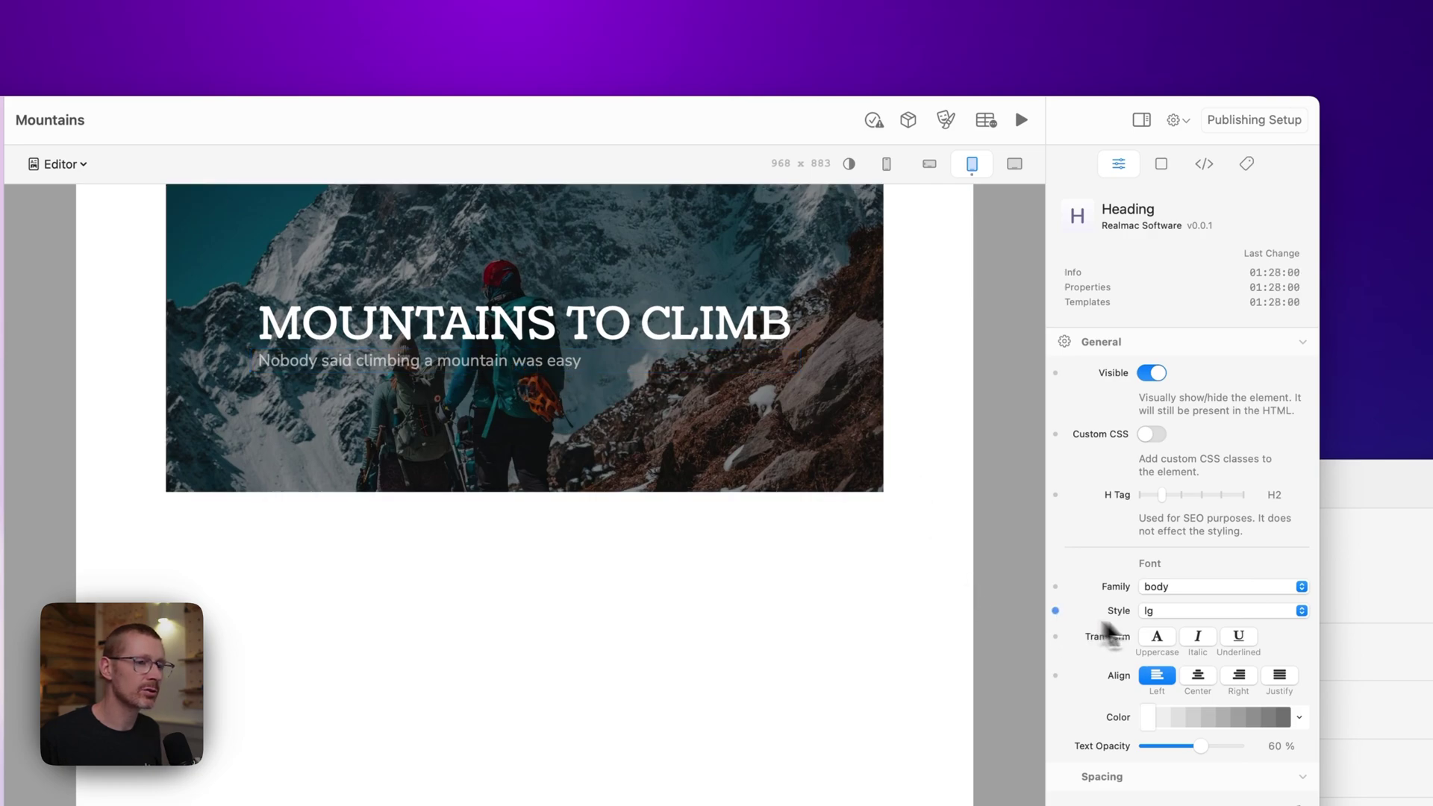
# Make the subtitle 2xl and centre both the subtitle and the heading on tablet
pyautogui.click(1194, 613)
pyautogui.click(1197, 447)
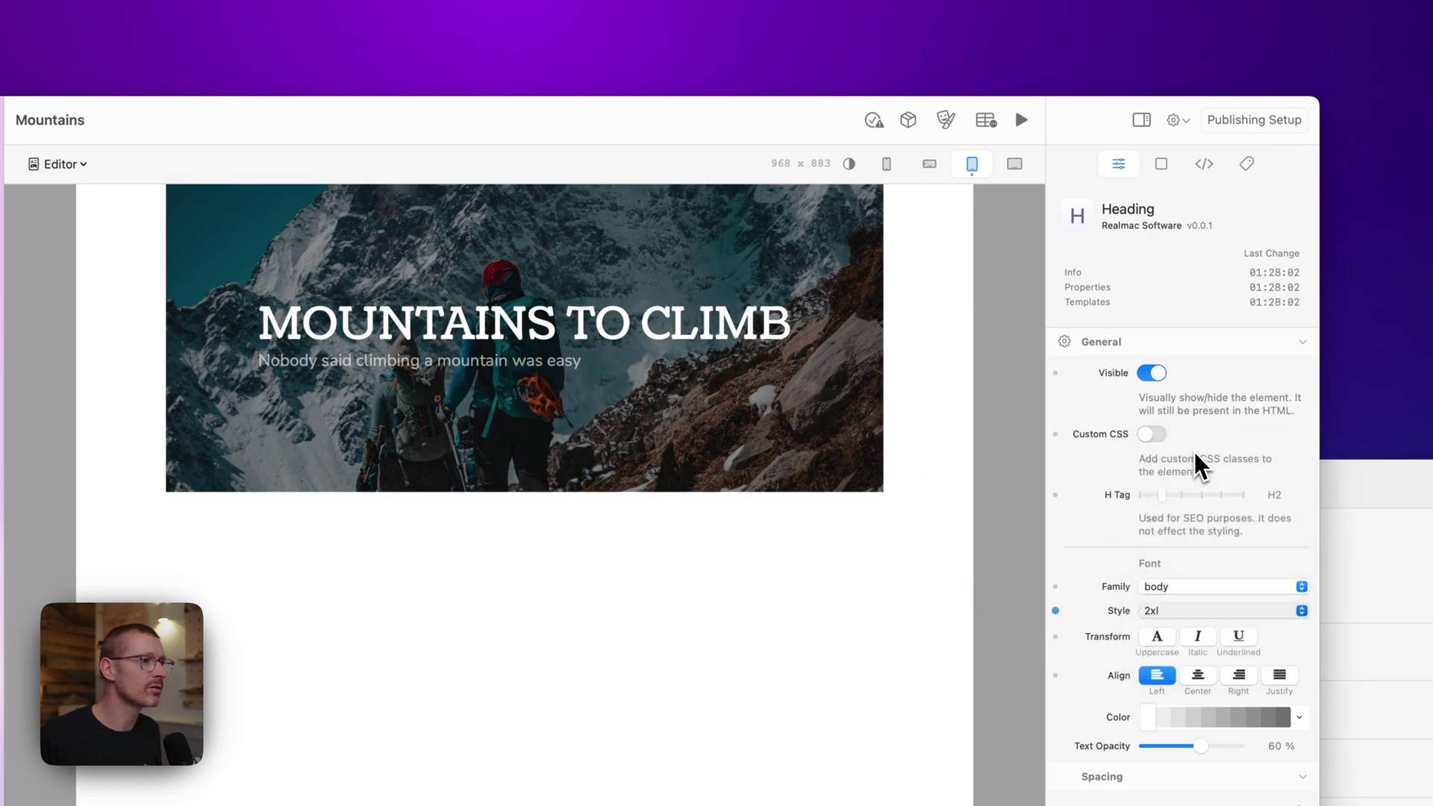
pyautogui.click(1183, 679)
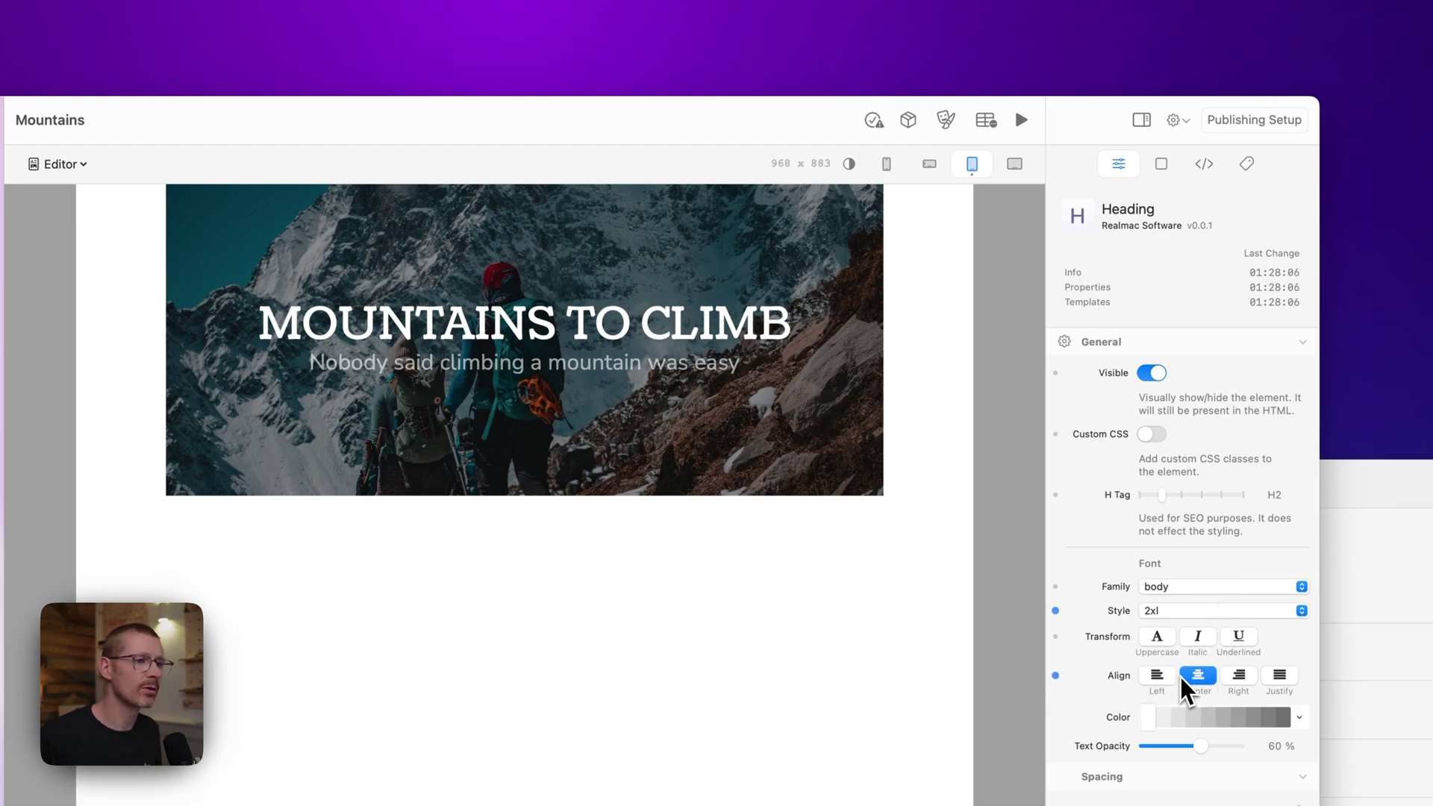
pyautogui.click(746, 337)
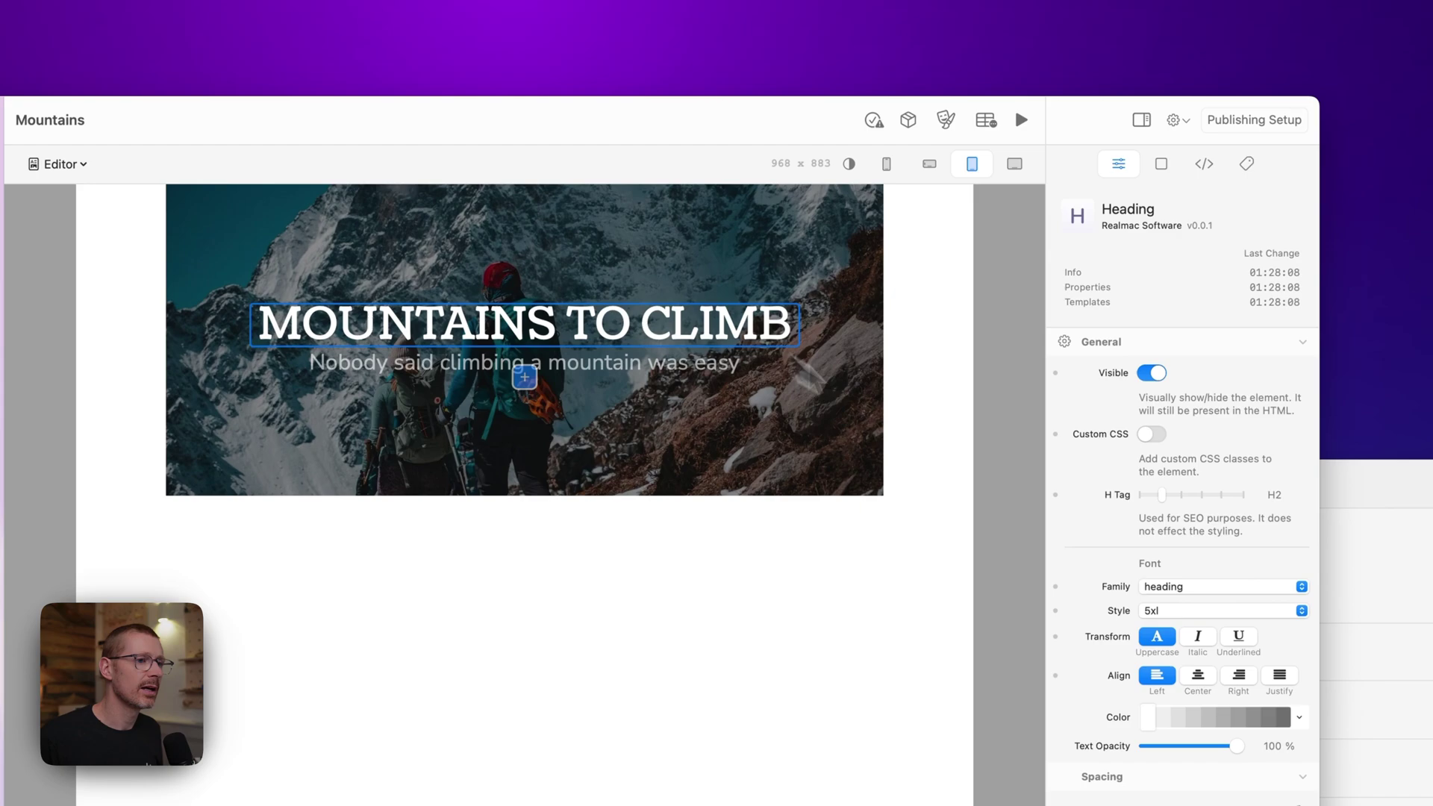
pyautogui.click(1055, 676)
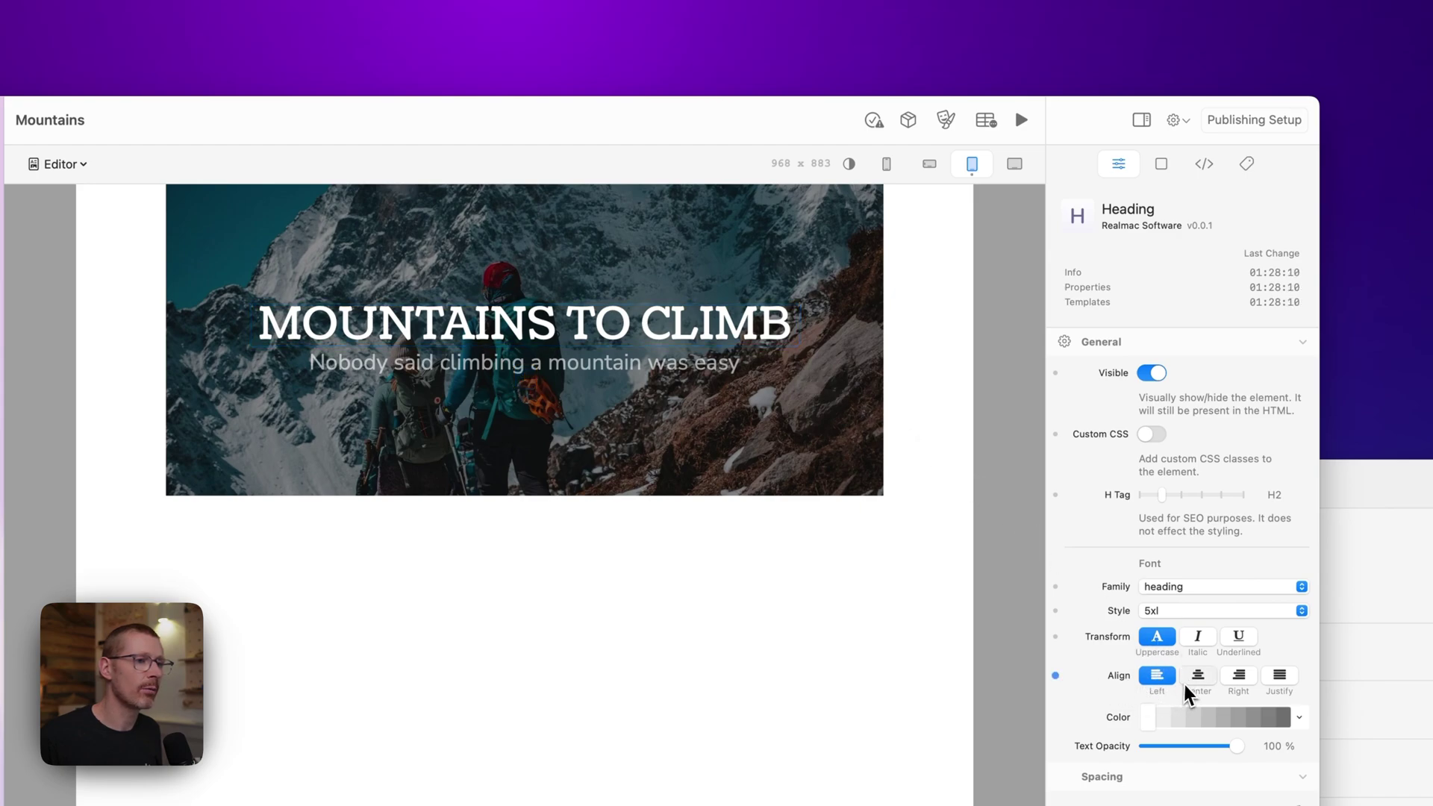
# At landscape phone width, set the MOUNTAINS TO CLIMB heading to 4xl
pyautogui.moveTo(967, 573); pyautogui.dragTo(837, 576)
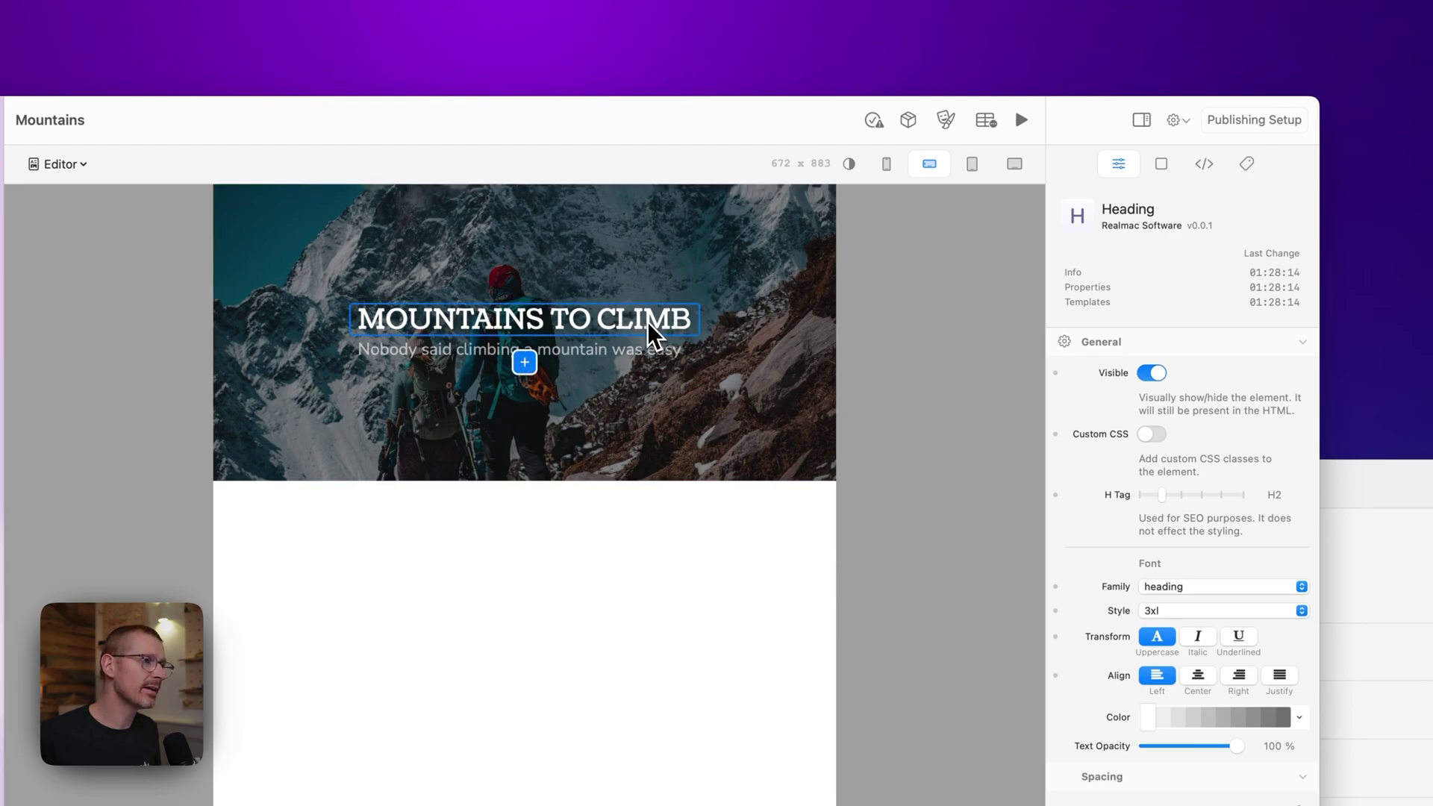
pyautogui.click(1160, 610)
pyautogui.click(1193, 629)
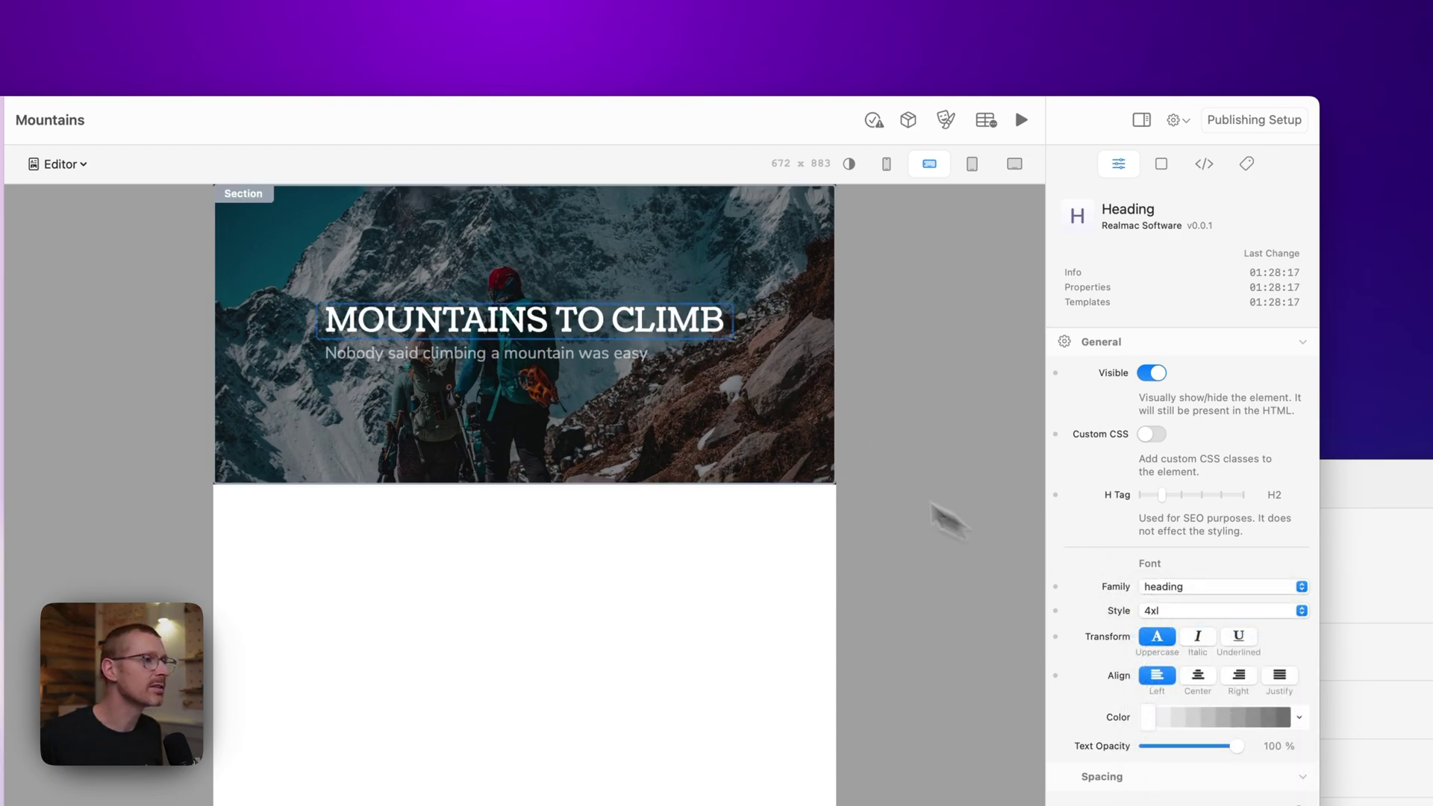
pyautogui.moveTo(836, 411); pyautogui.dragTo(959, 422)
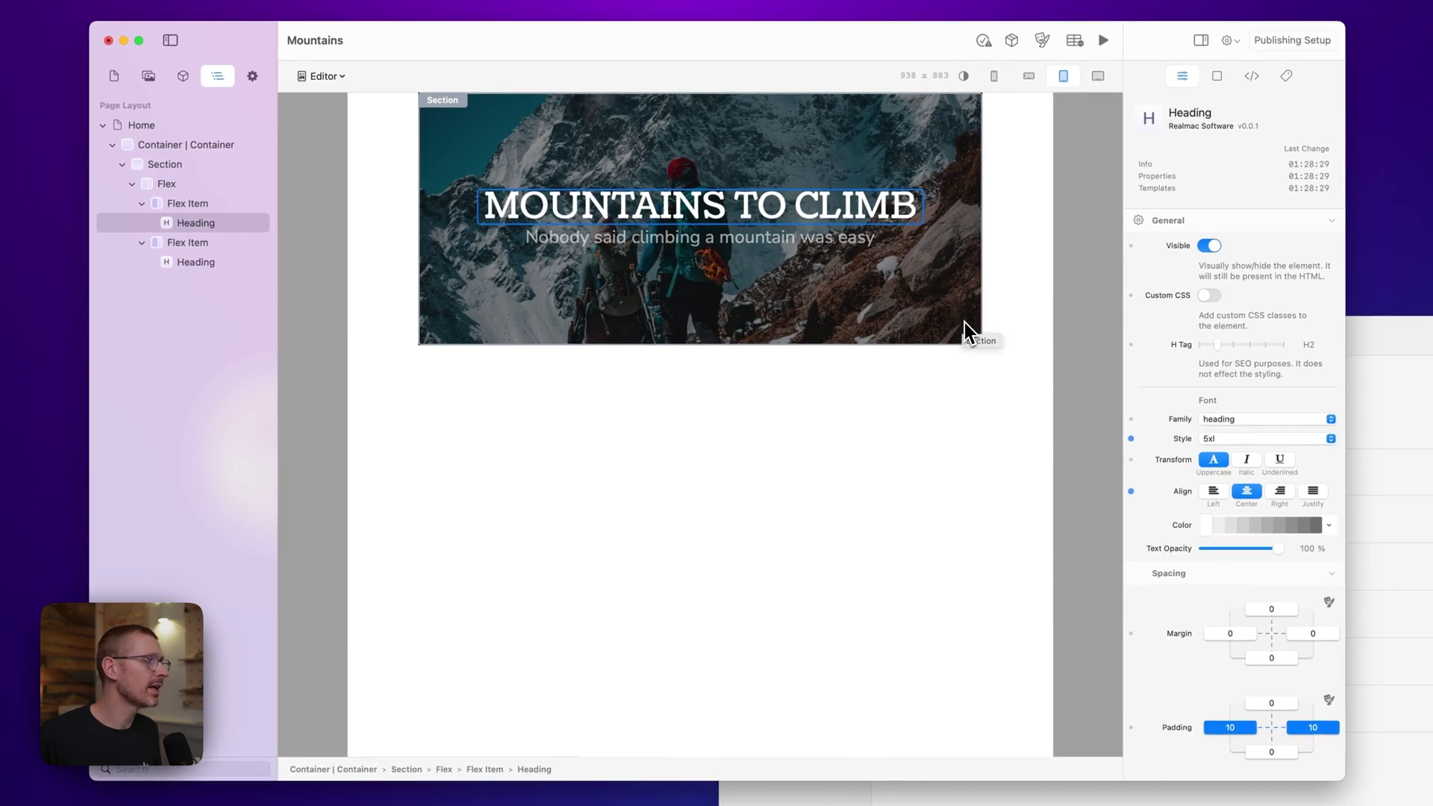
# Rename the banner's layer to 'Section' and drag its top margin to 40
pyautogui.click(963, 322)
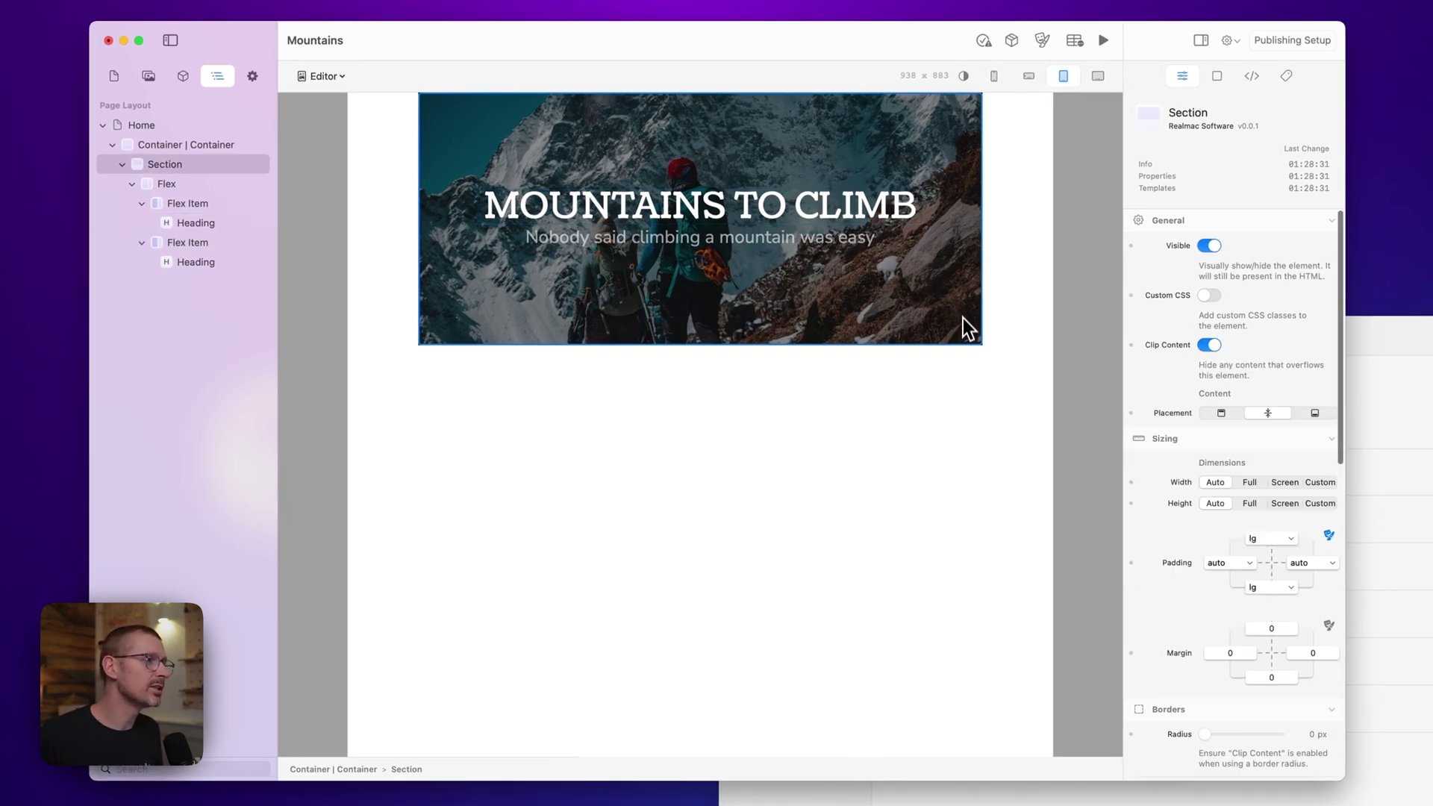
pyautogui.doubleClick(168, 166)
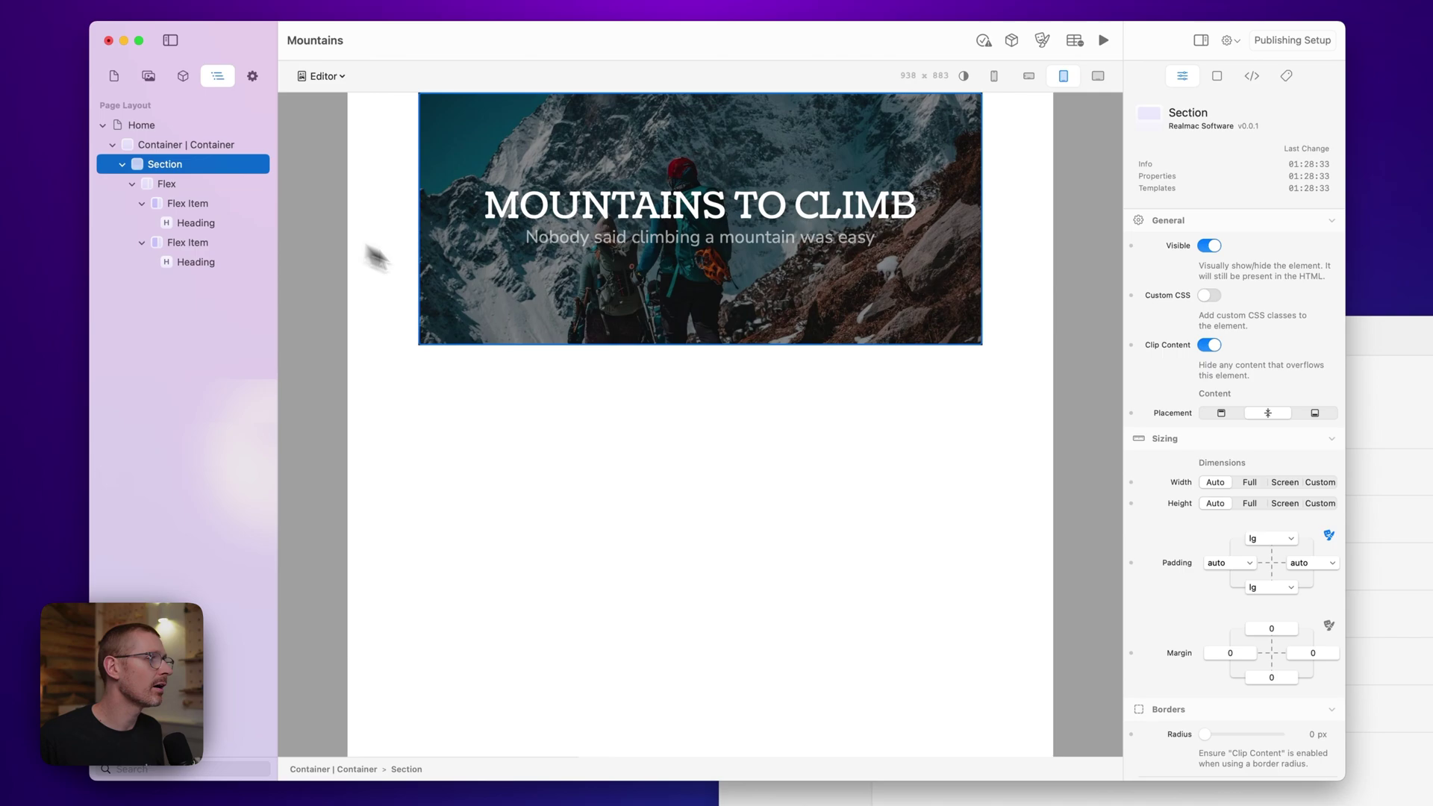
pyautogui.press('Return')
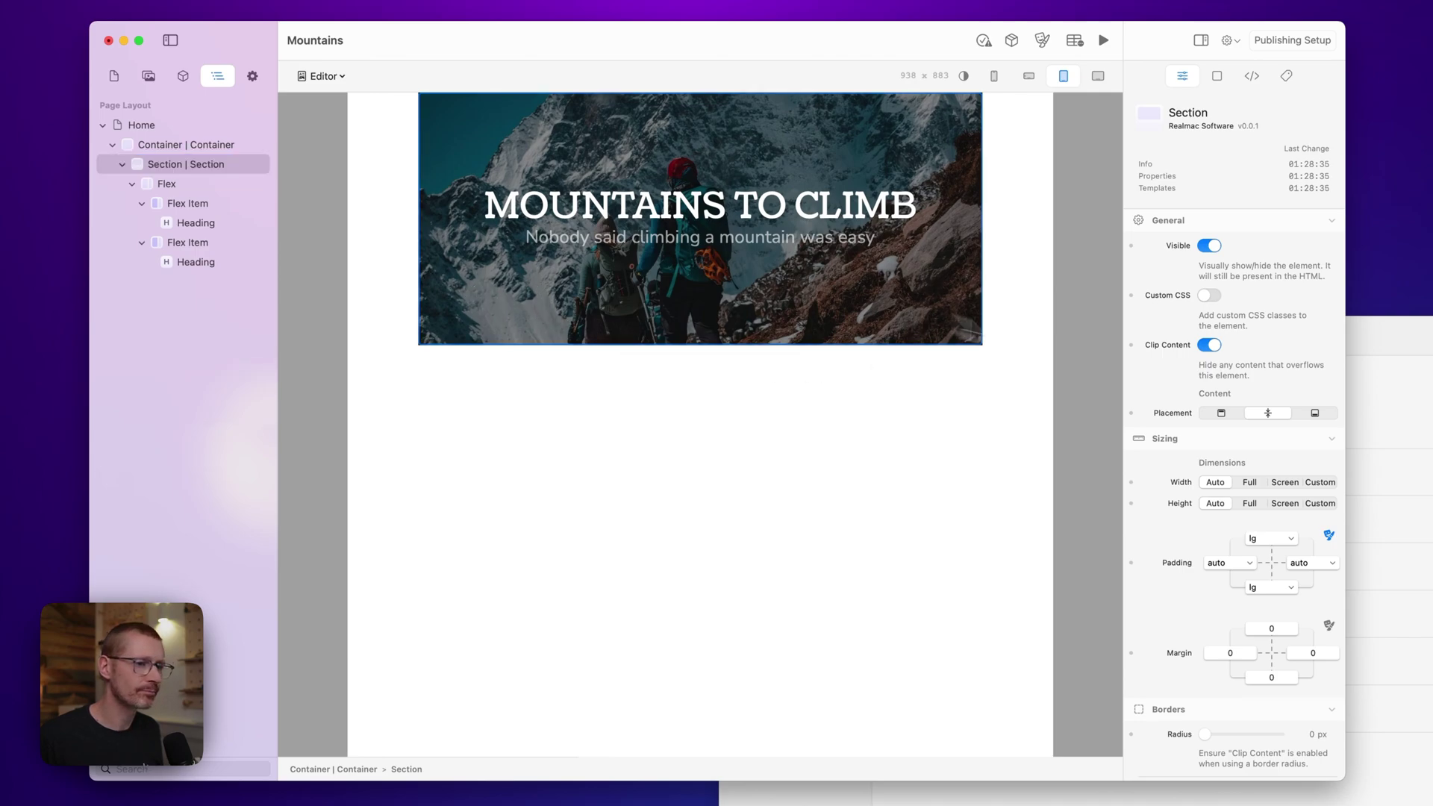
pyautogui.scroll(-1, 1152, 604)
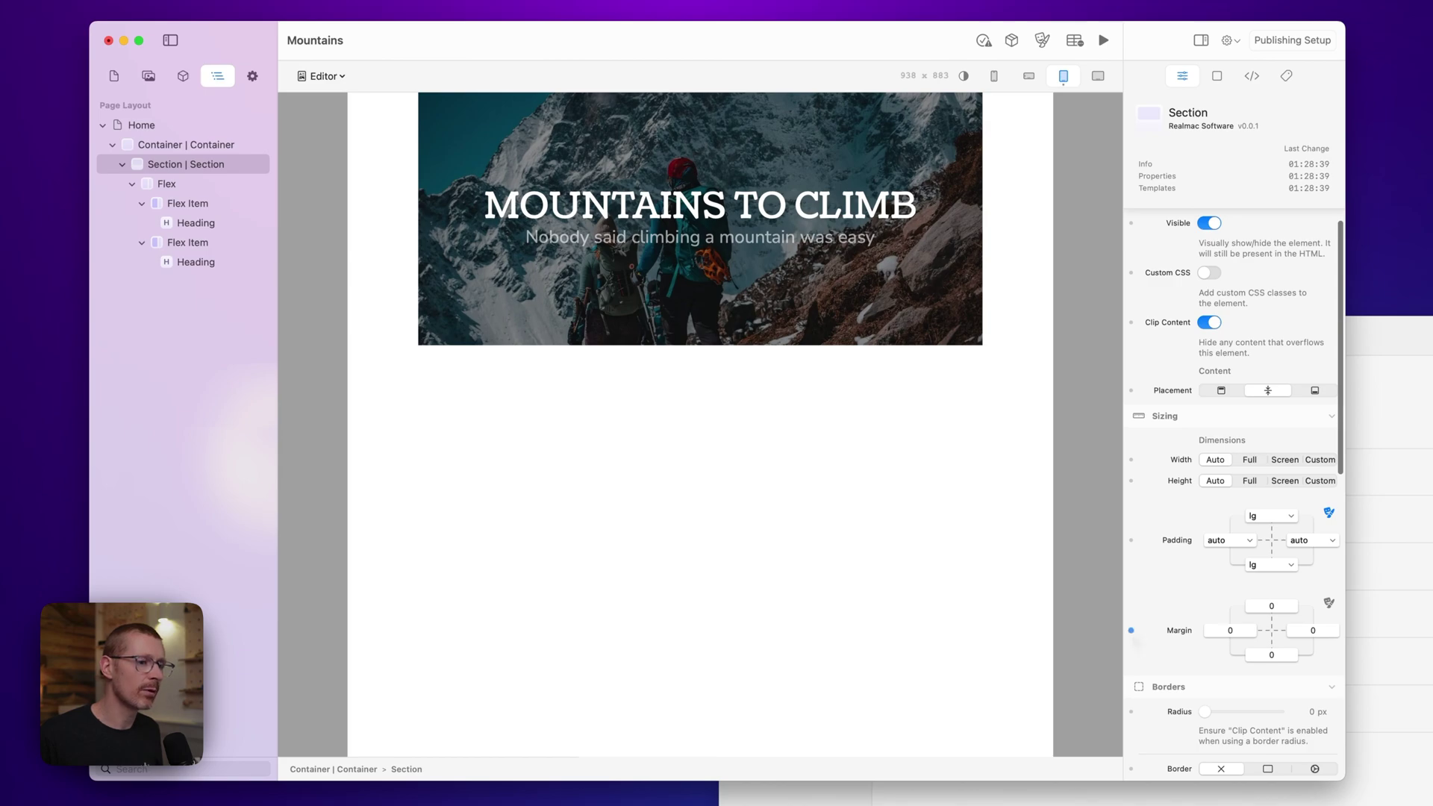
pyautogui.scroll(-3, 1232, 600)
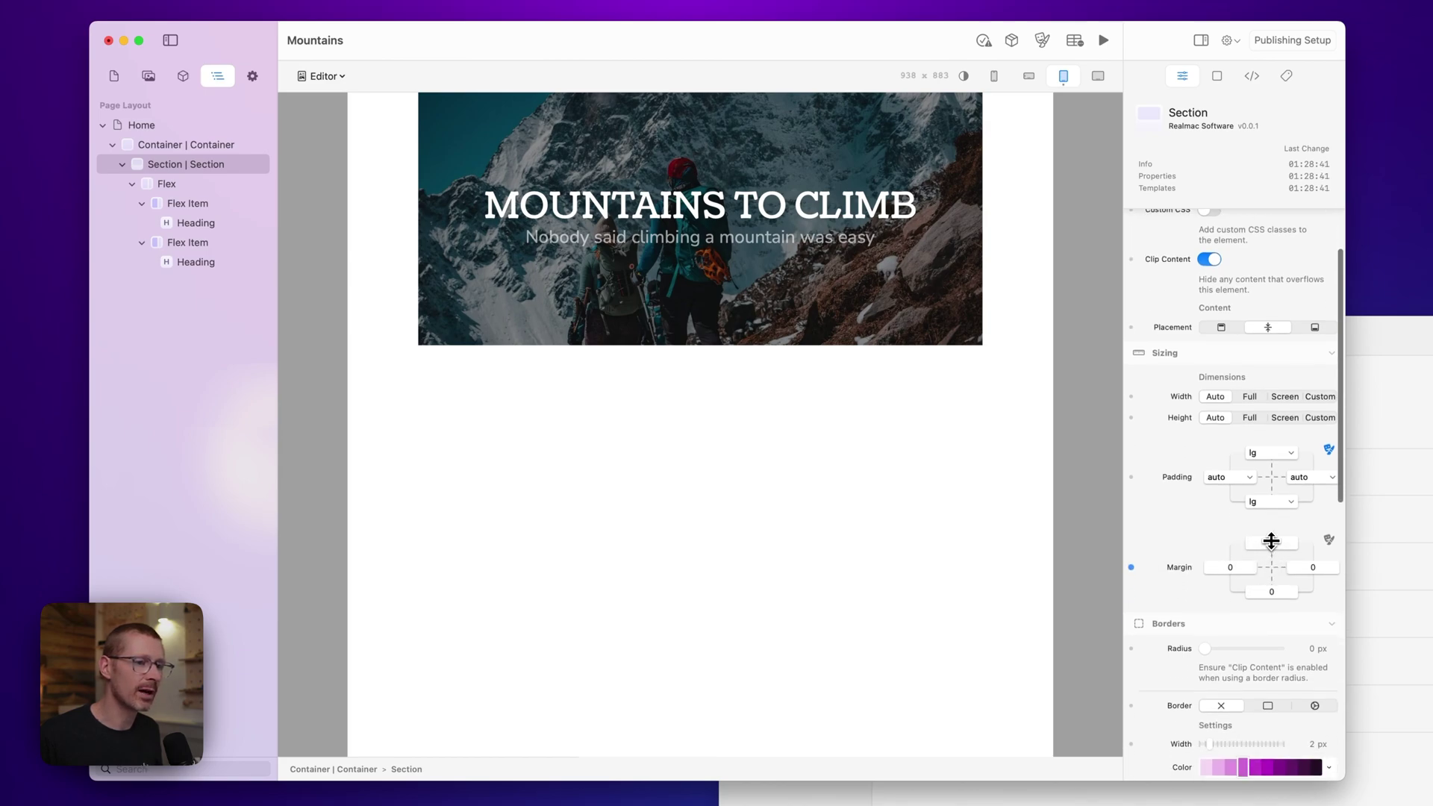
pyautogui.moveTo(1271, 541); pyautogui.dragTo(1275, 498)
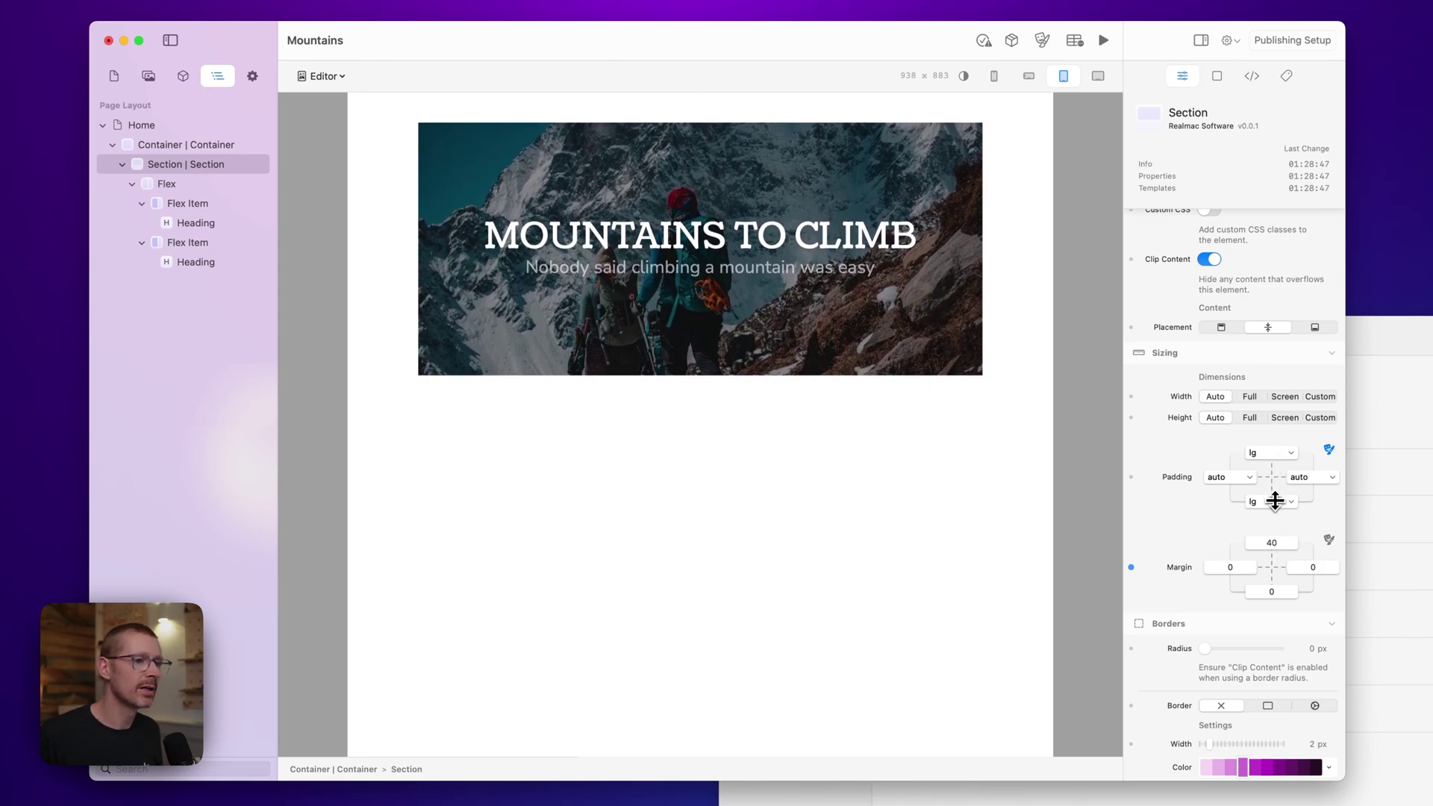
# Check the theme's spacing scale, try margin presets, then revert to fixed margin values
pyautogui.click(1325, 538)
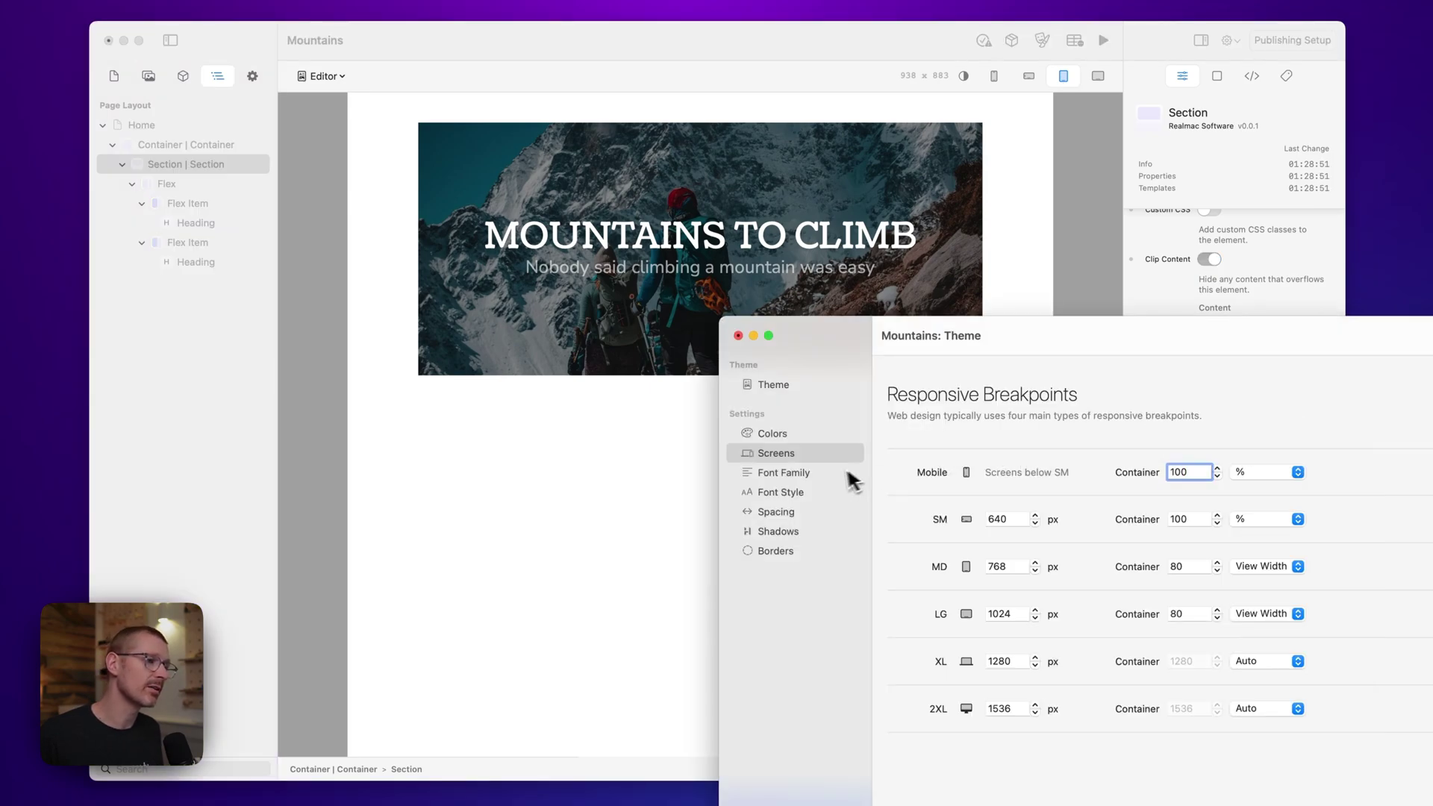
pyautogui.click(807, 512)
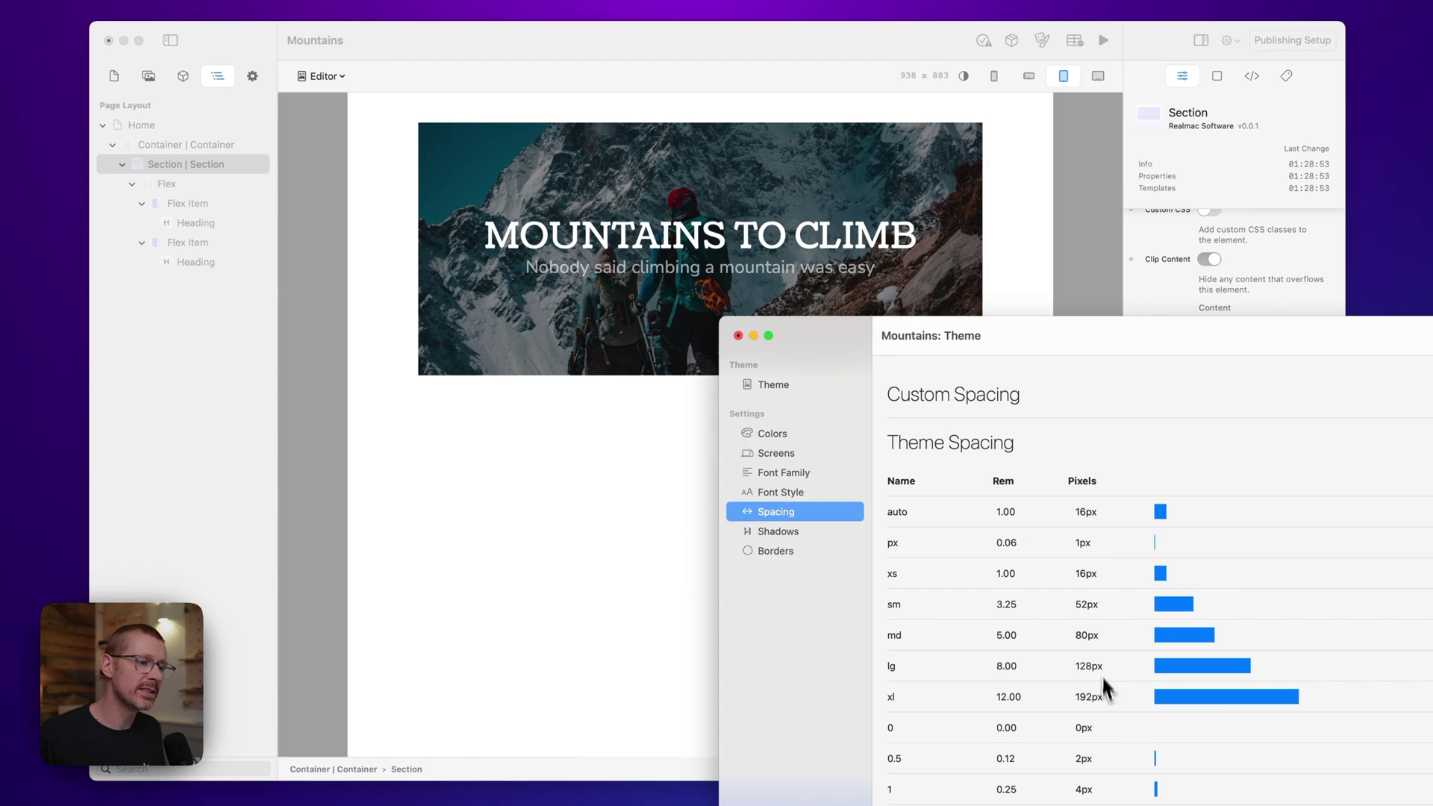
pyautogui.click(803, 455)
pyautogui.click(1141, 294)
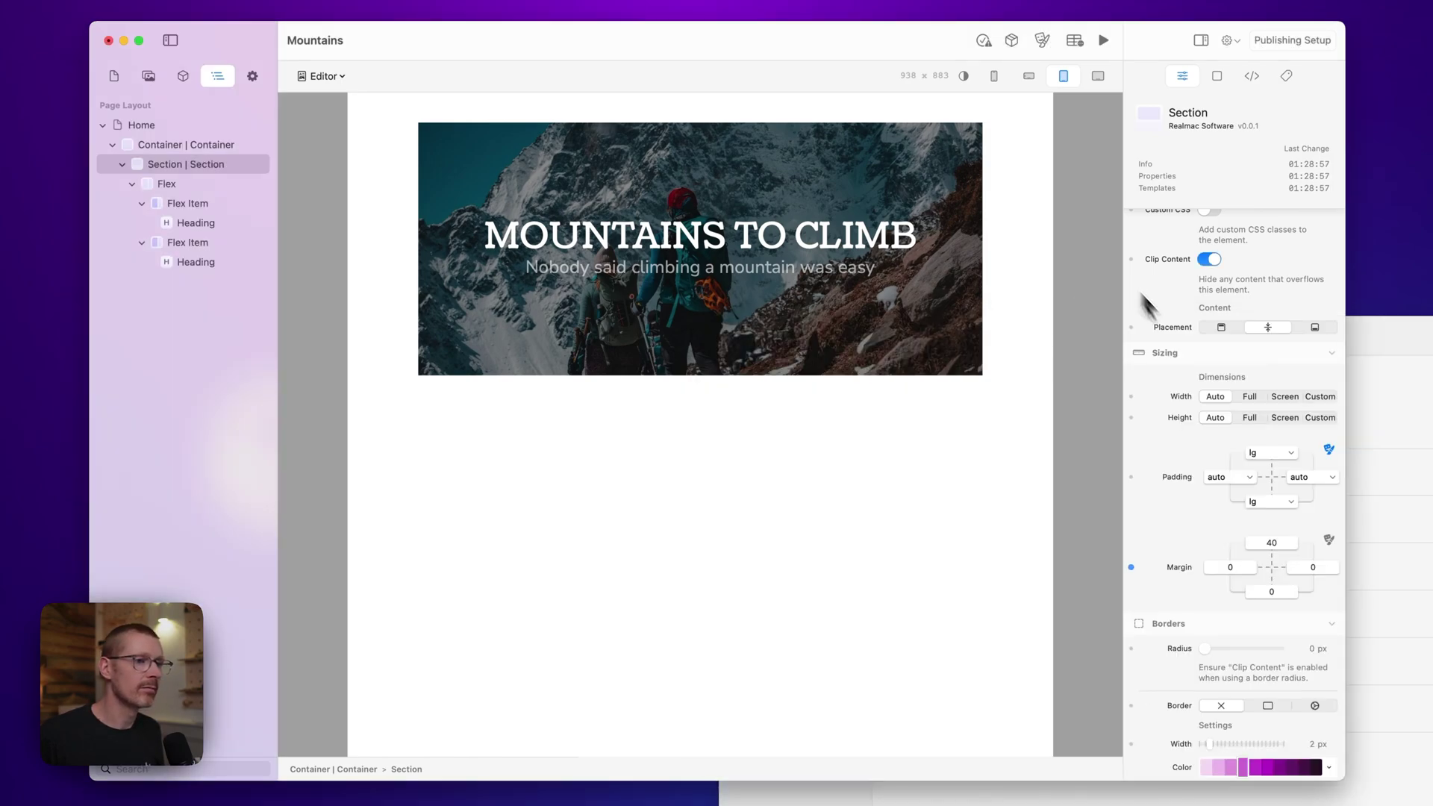
pyautogui.click(1328, 537)
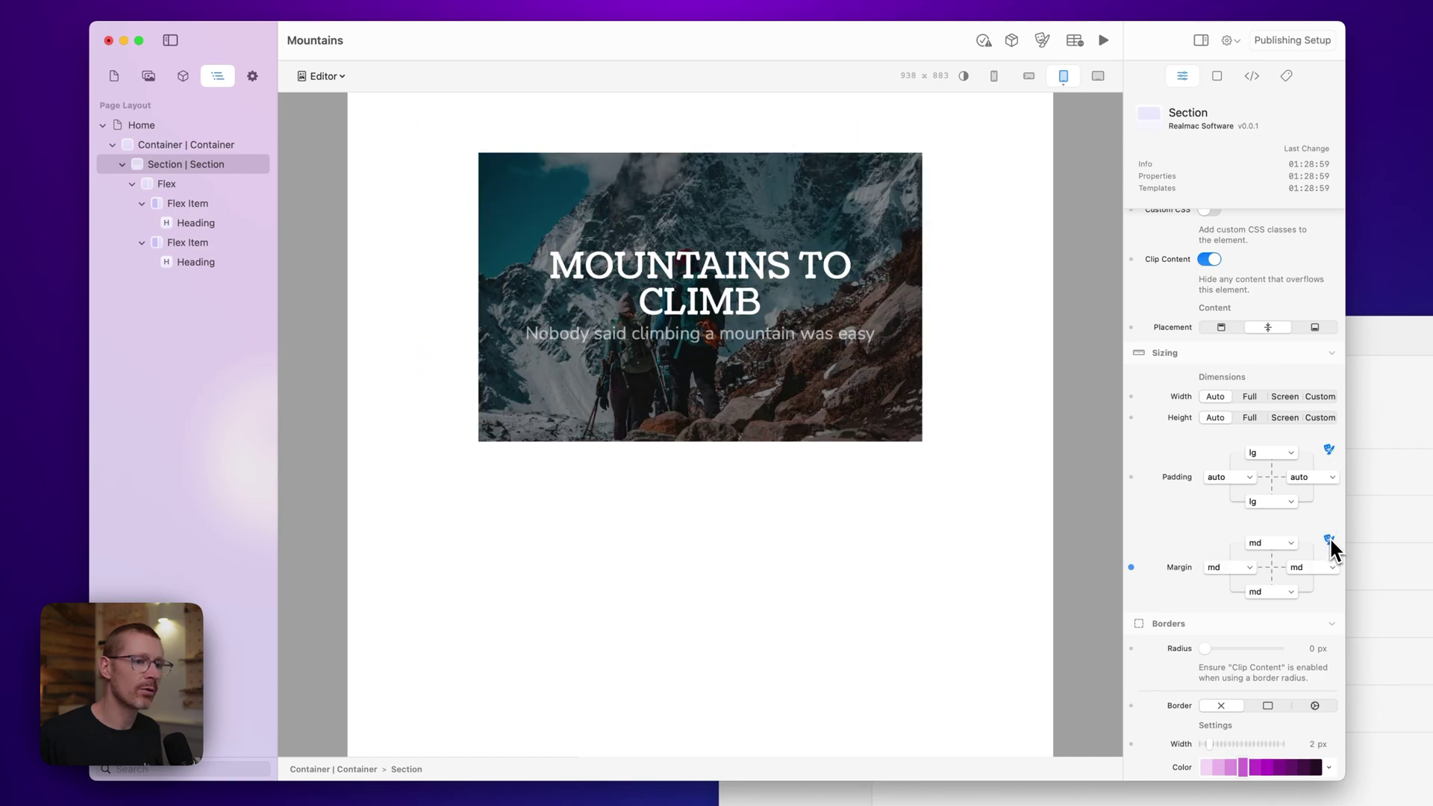
pyautogui.click(1277, 543)
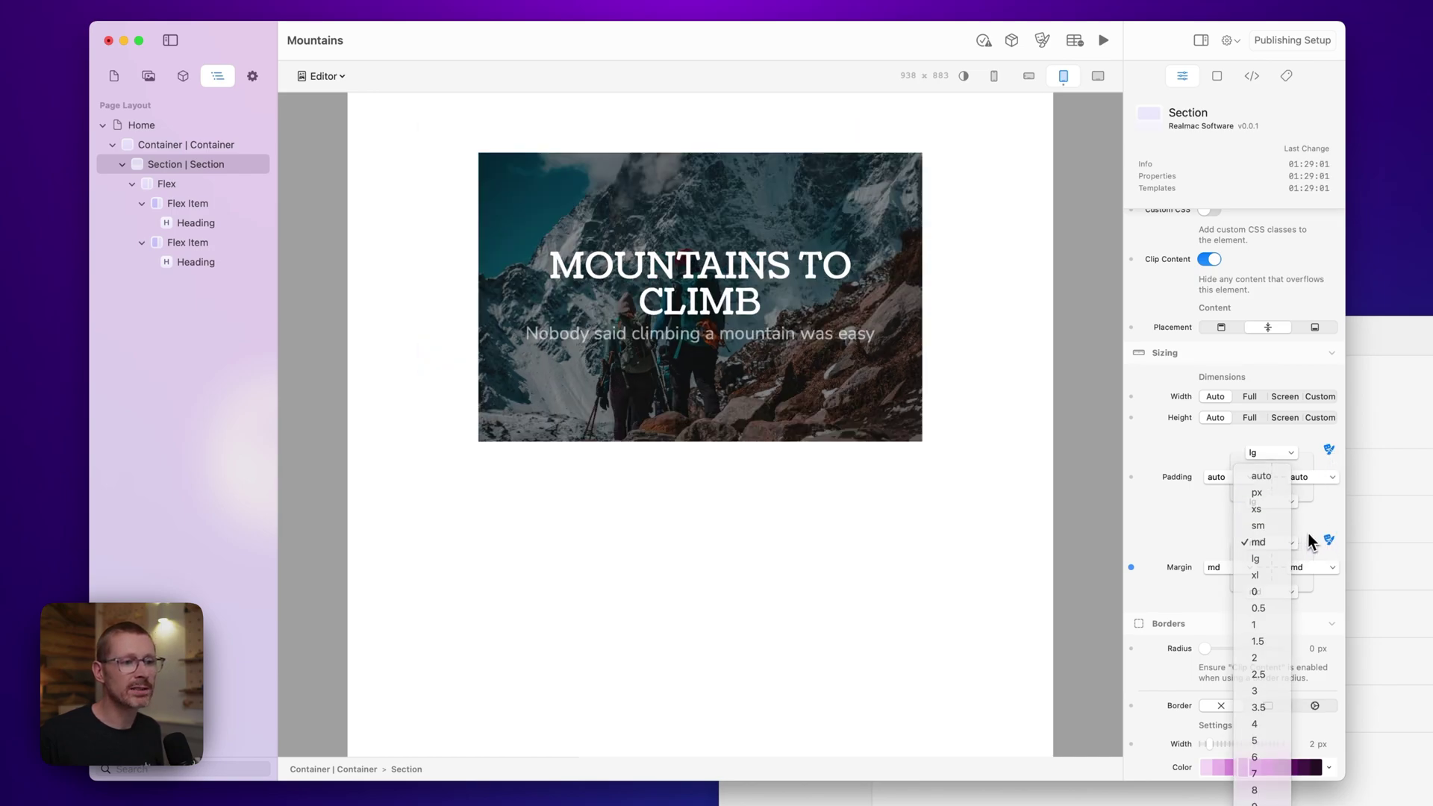
pyautogui.click(1324, 545)
pyautogui.click(1329, 539)
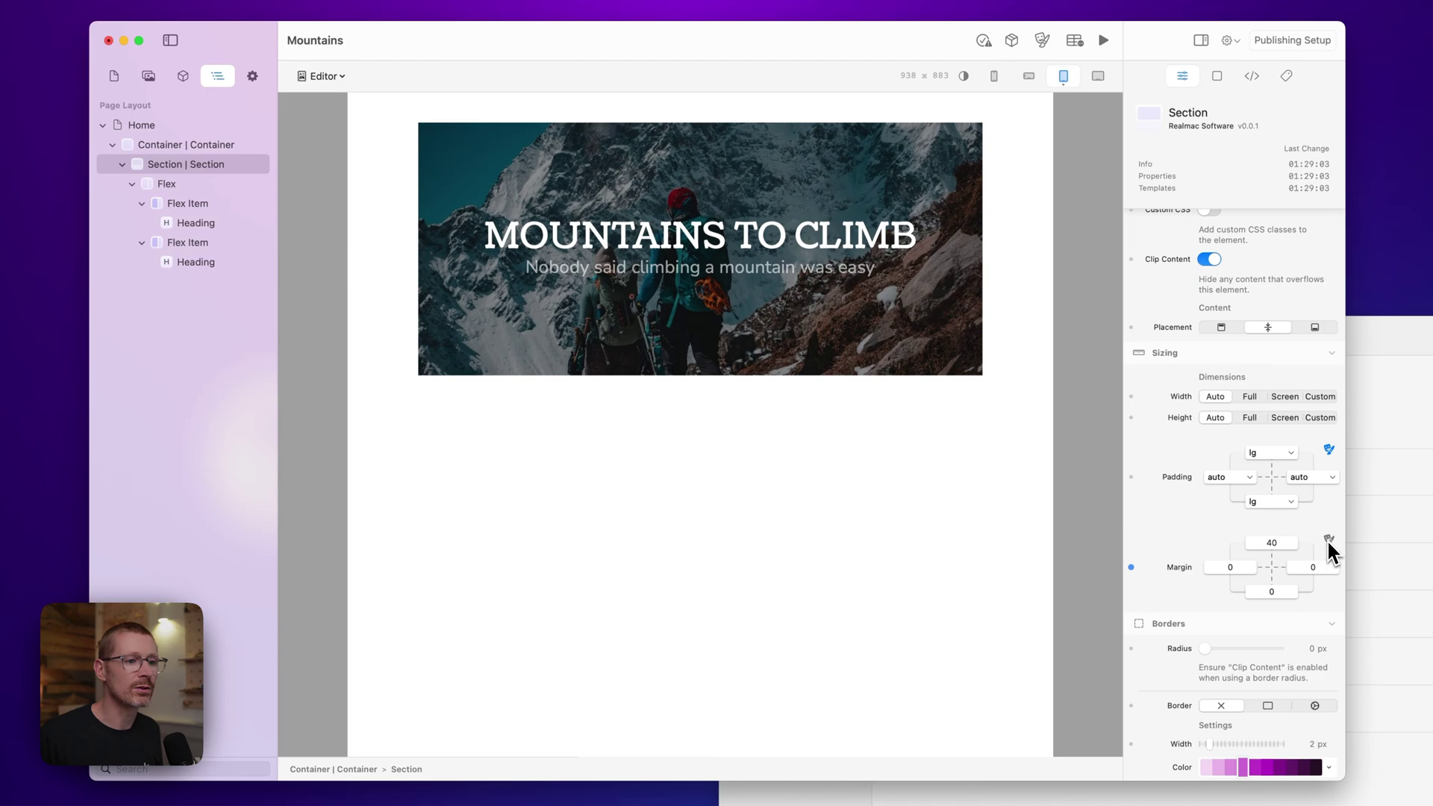
# Give the banner a 23 px border radius, keeping its top margin at 40
pyautogui.moveTo(1262, 545)
pyautogui.mouseDown()
pyautogui.moveTo(1263, 562)
pyautogui.moveTo(1264, 504)
pyautogui.moveTo(1263, 518)
pyautogui.mouseUp()
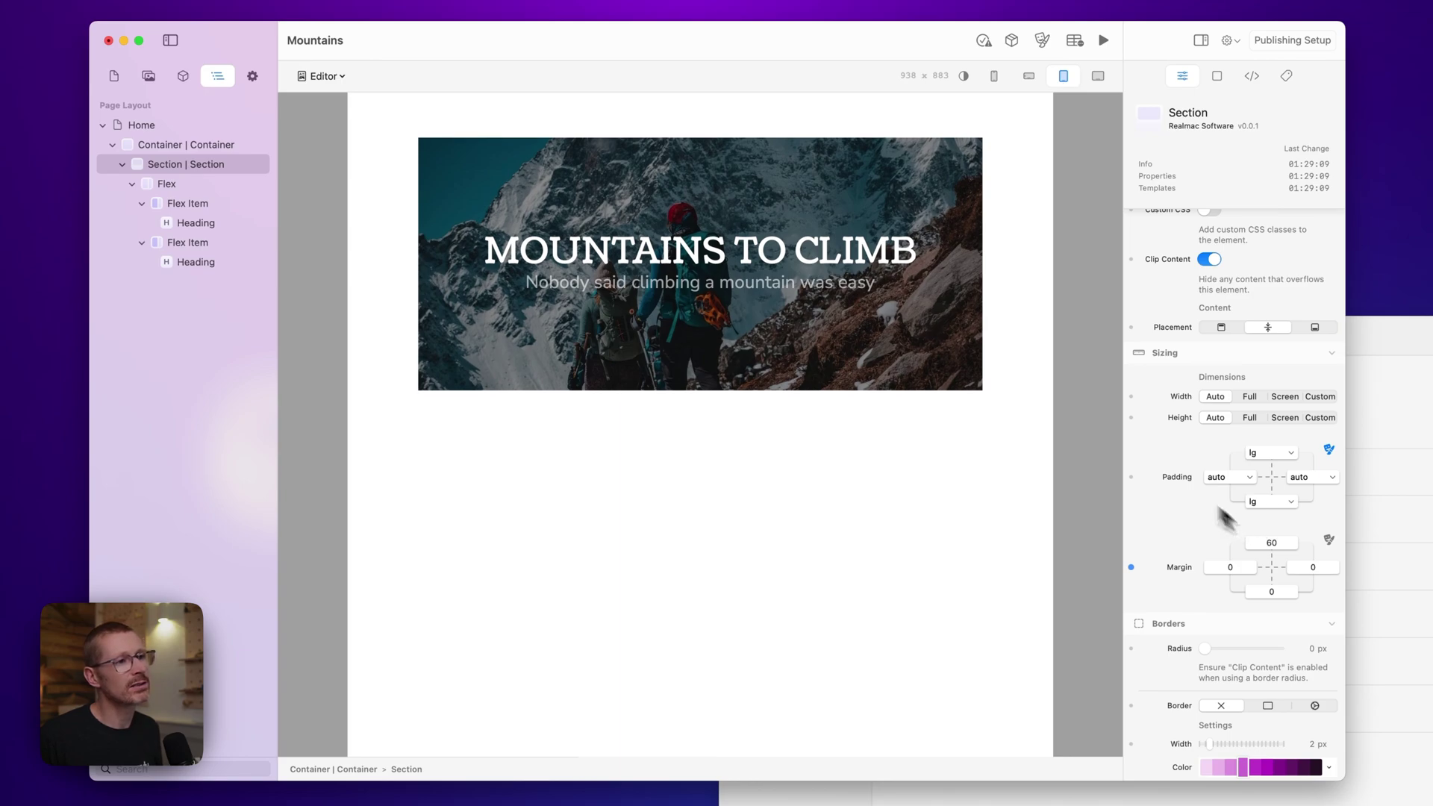
pyautogui.scroll(-3, 1242, 525)
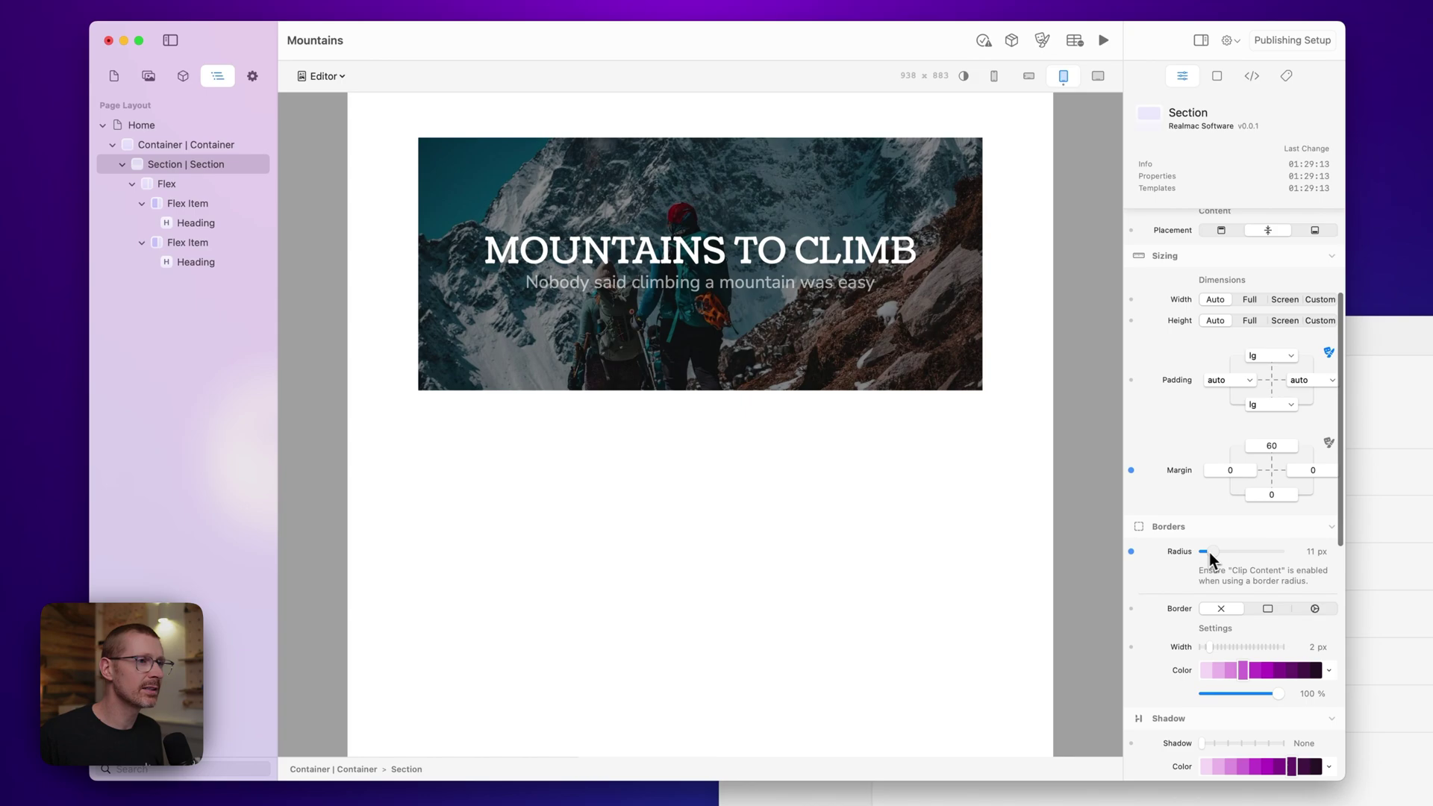
pyautogui.moveTo(1208, 553)
pyautogui.mouseDown()
pyautogui.moveTo(1250, 556)
pyautogui.moveTo(1222, 555)
pyautogui.mouseUp()
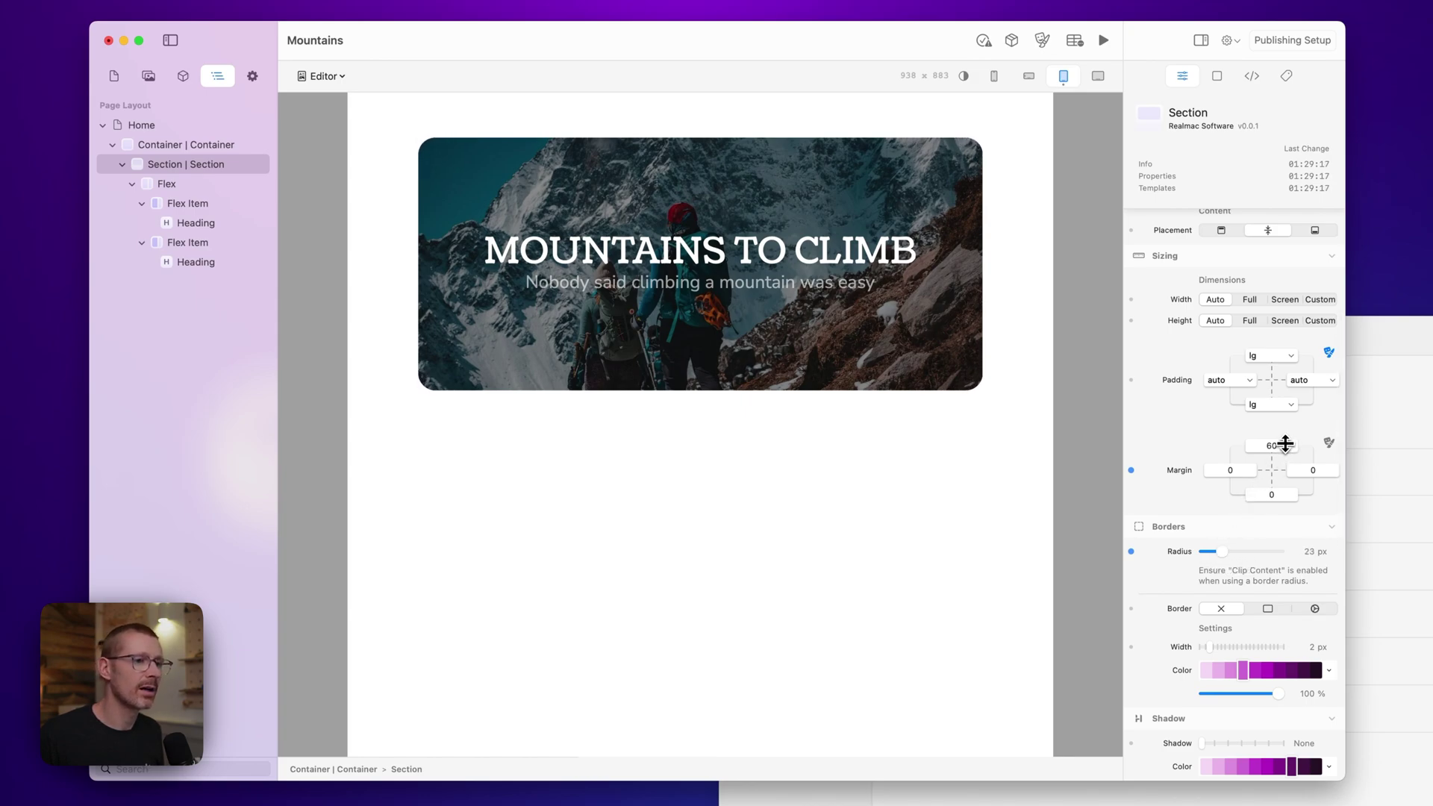
pyautogui.moveTo(1283, 445); pyautogui.dragTo(1282, 471)
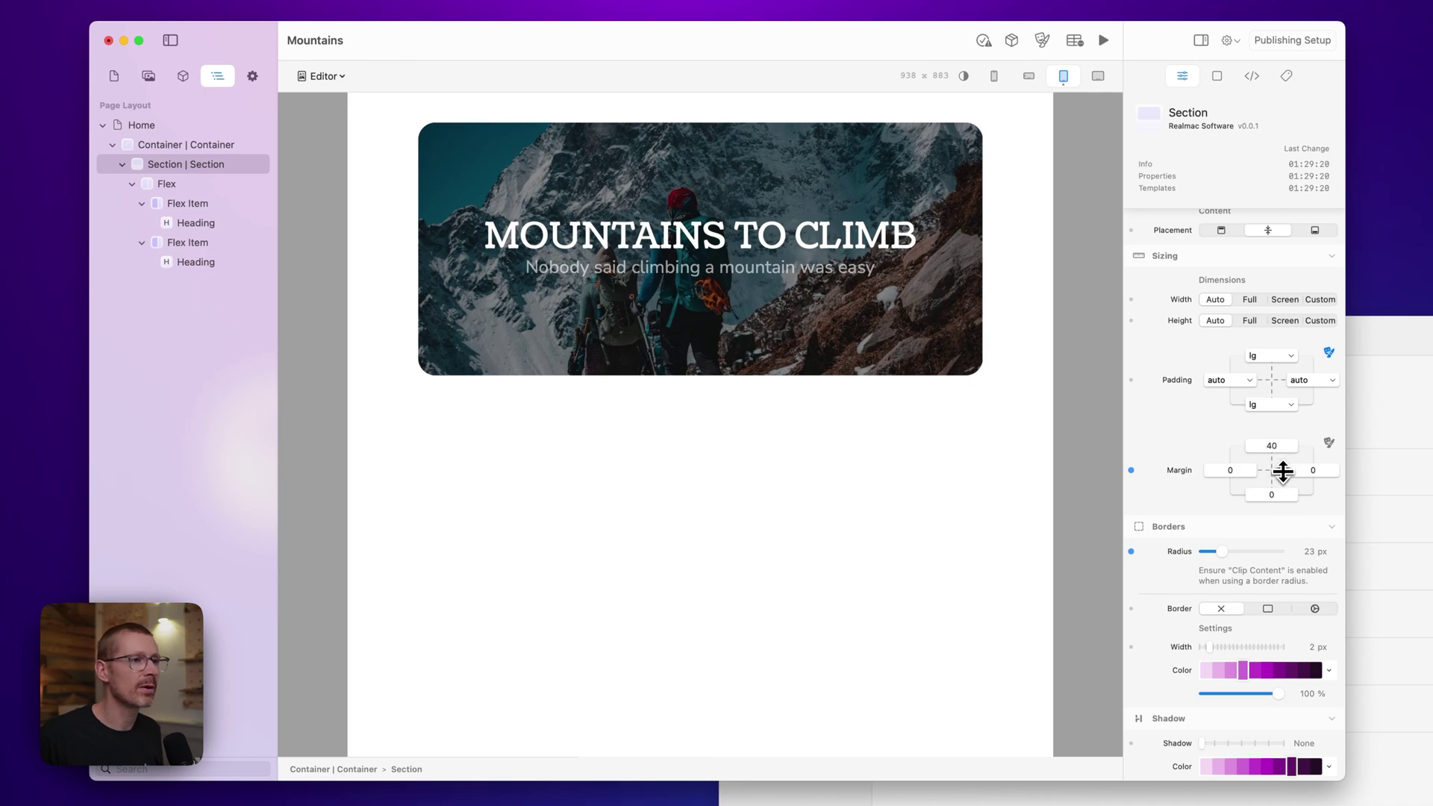
# Change the MD container width from 80 to 90 and check the banner at 730 px
pyautogui.click(1039, 38)
pyautogui.click(1177, 566)
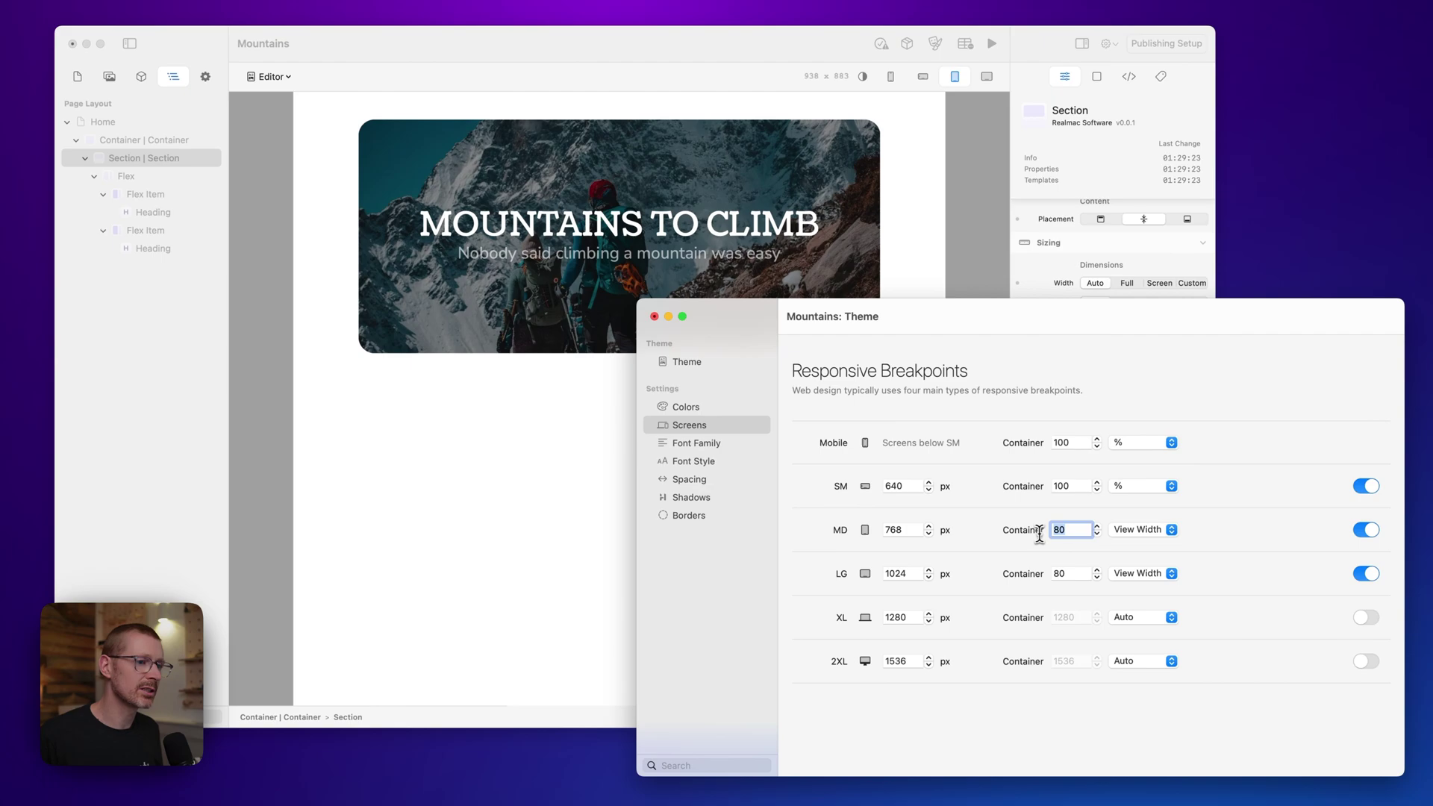
pyautogui.write('90')
pyautogui.click(1070, 574)
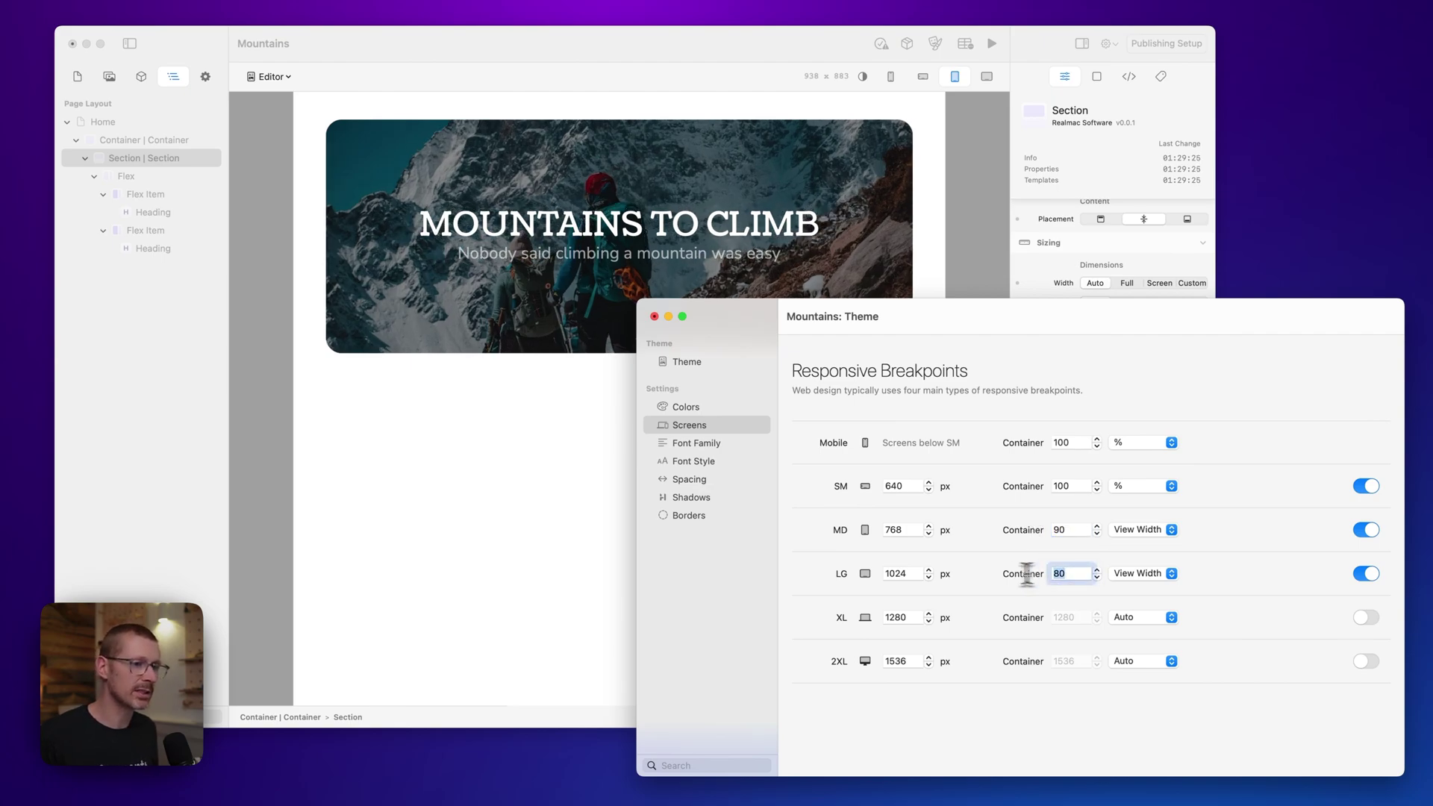
pyautogui.click(992, 269)
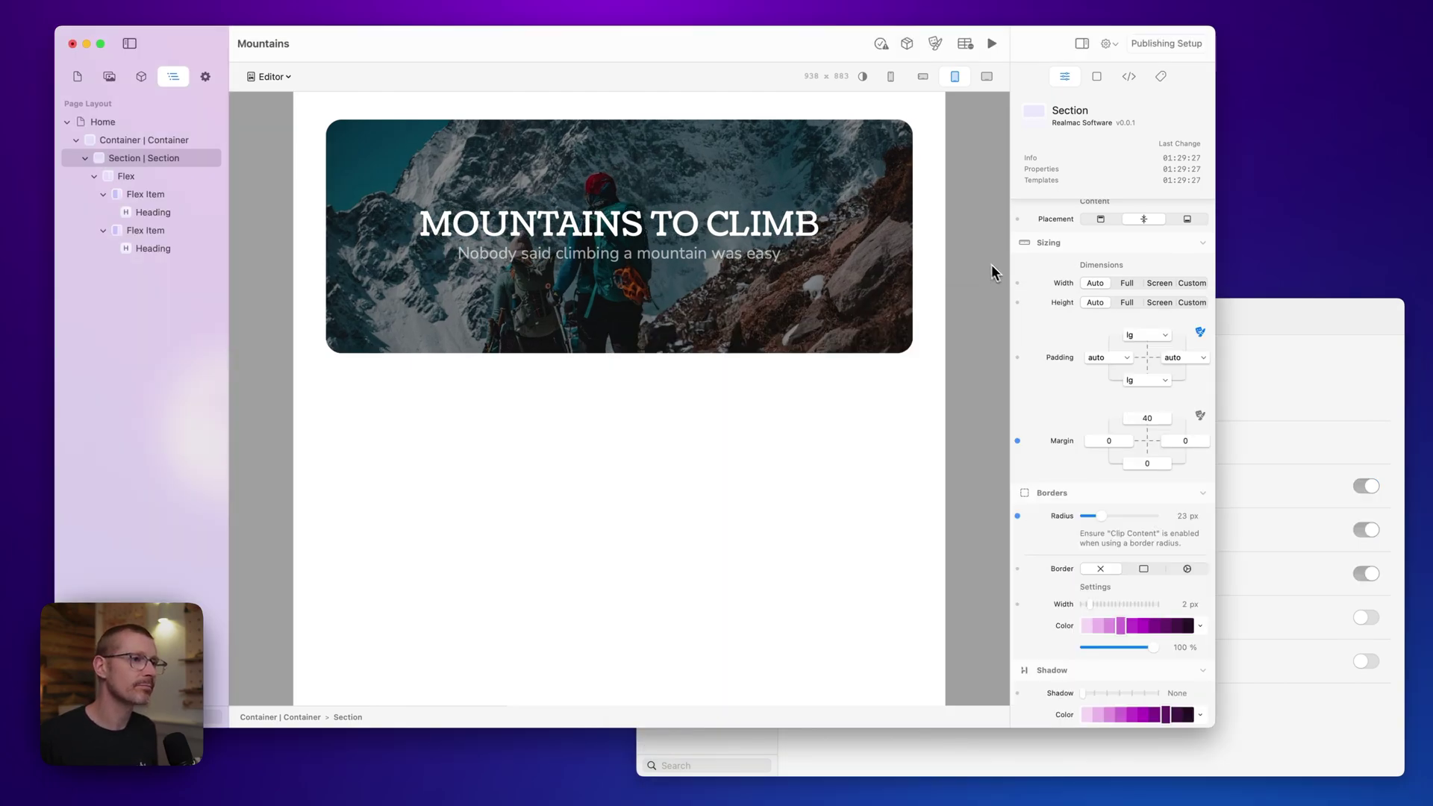
pyautogui.moveTo(944, 253); pyautogui.dragTo(878, 274)
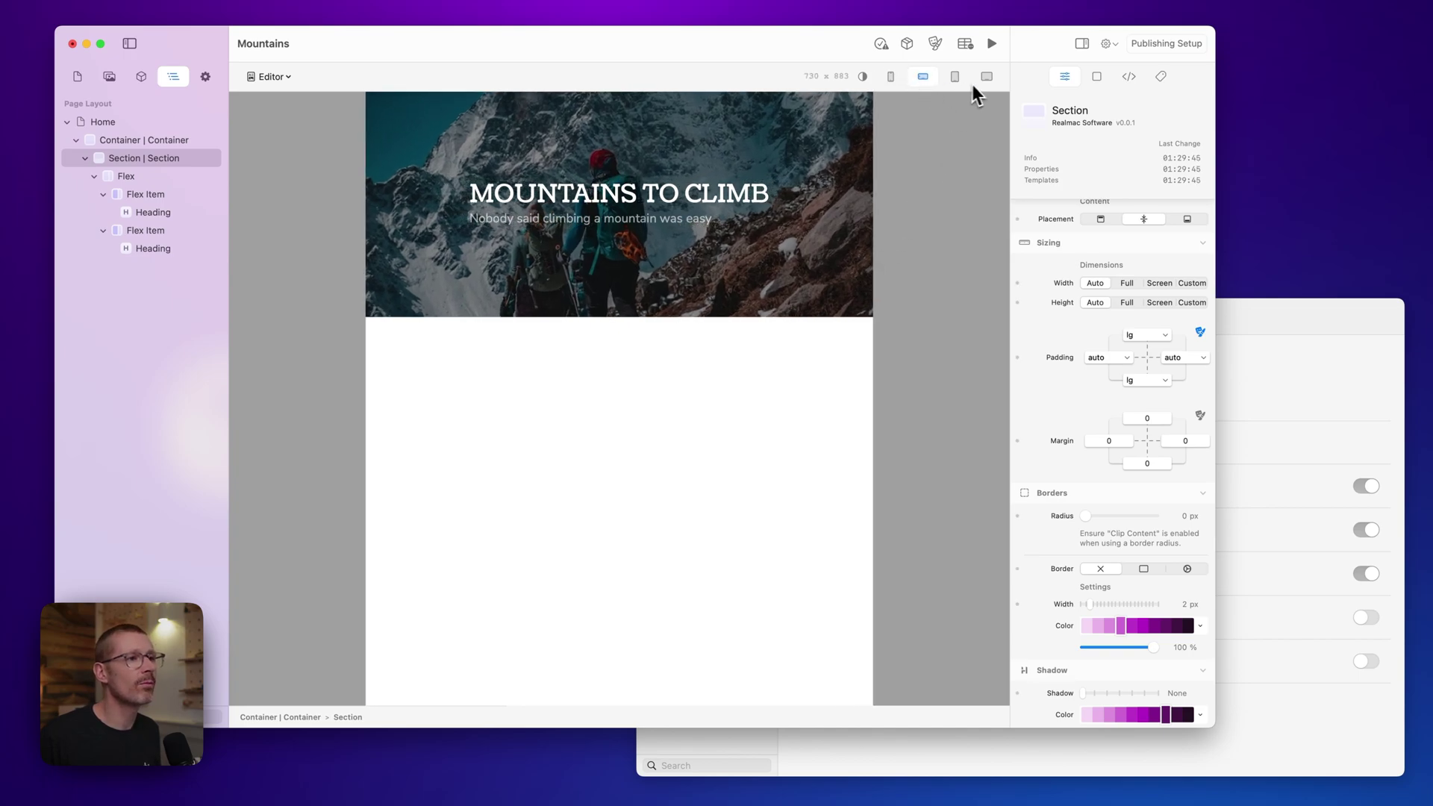
# Cycle through phone, landscape, tablet and desktop previews, then resize the canvas to about 913 px
pyautogui.moveTo(873, 166); pyautogui.dragTo(973, 170)
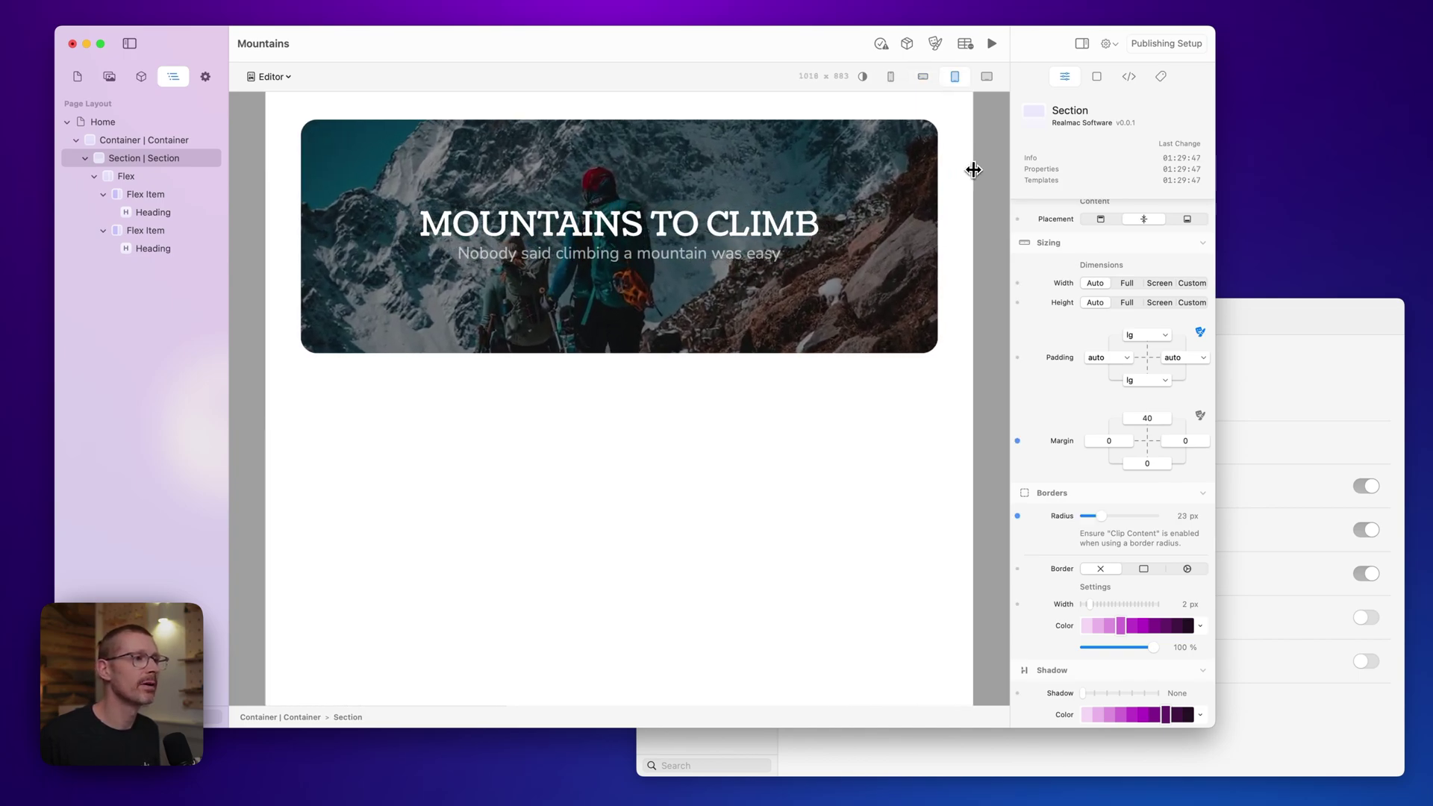
pyautogui.click(954, 77)
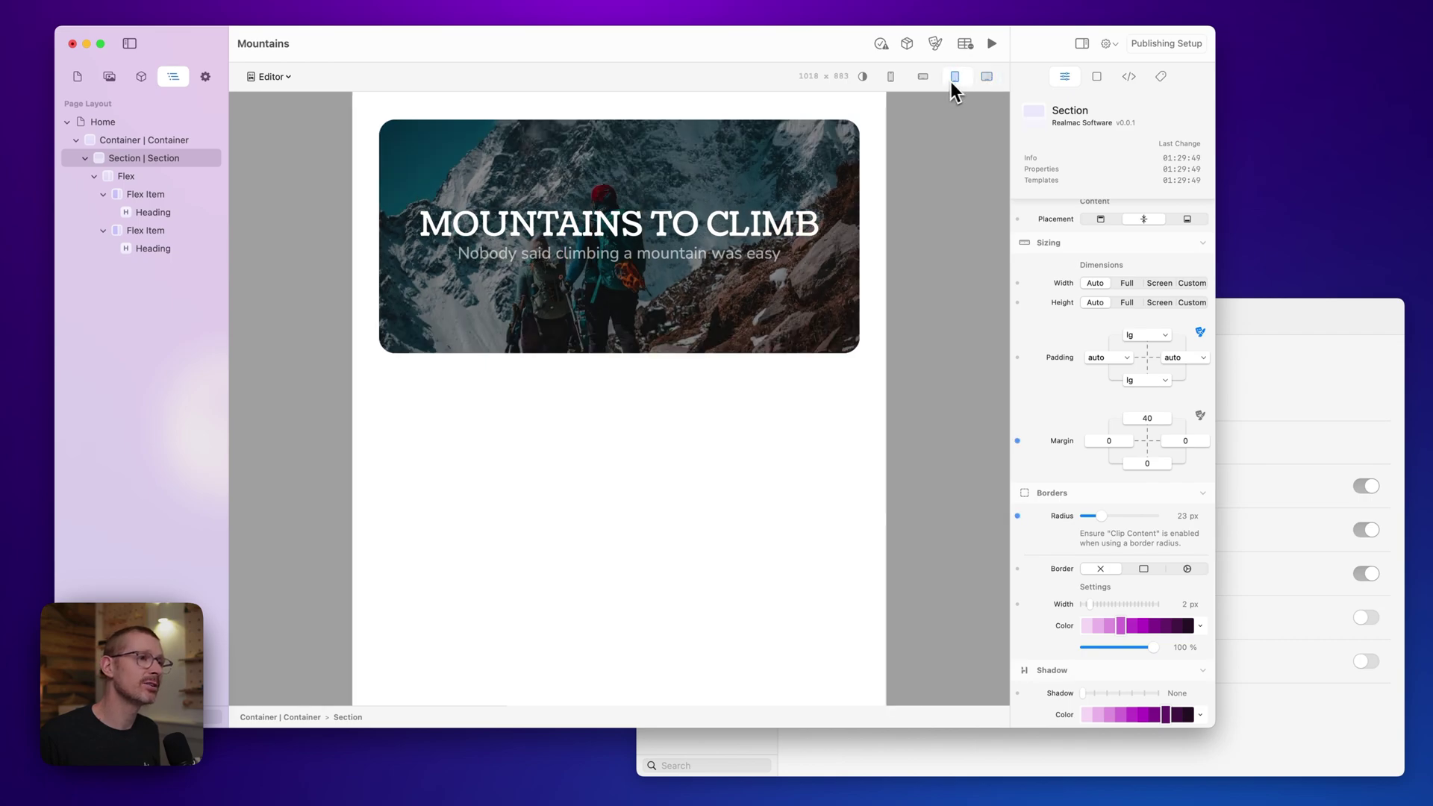
pyautogui.click(923, 78)
pyautogui.click(890, 77)
pyautogui.click(922, 78)
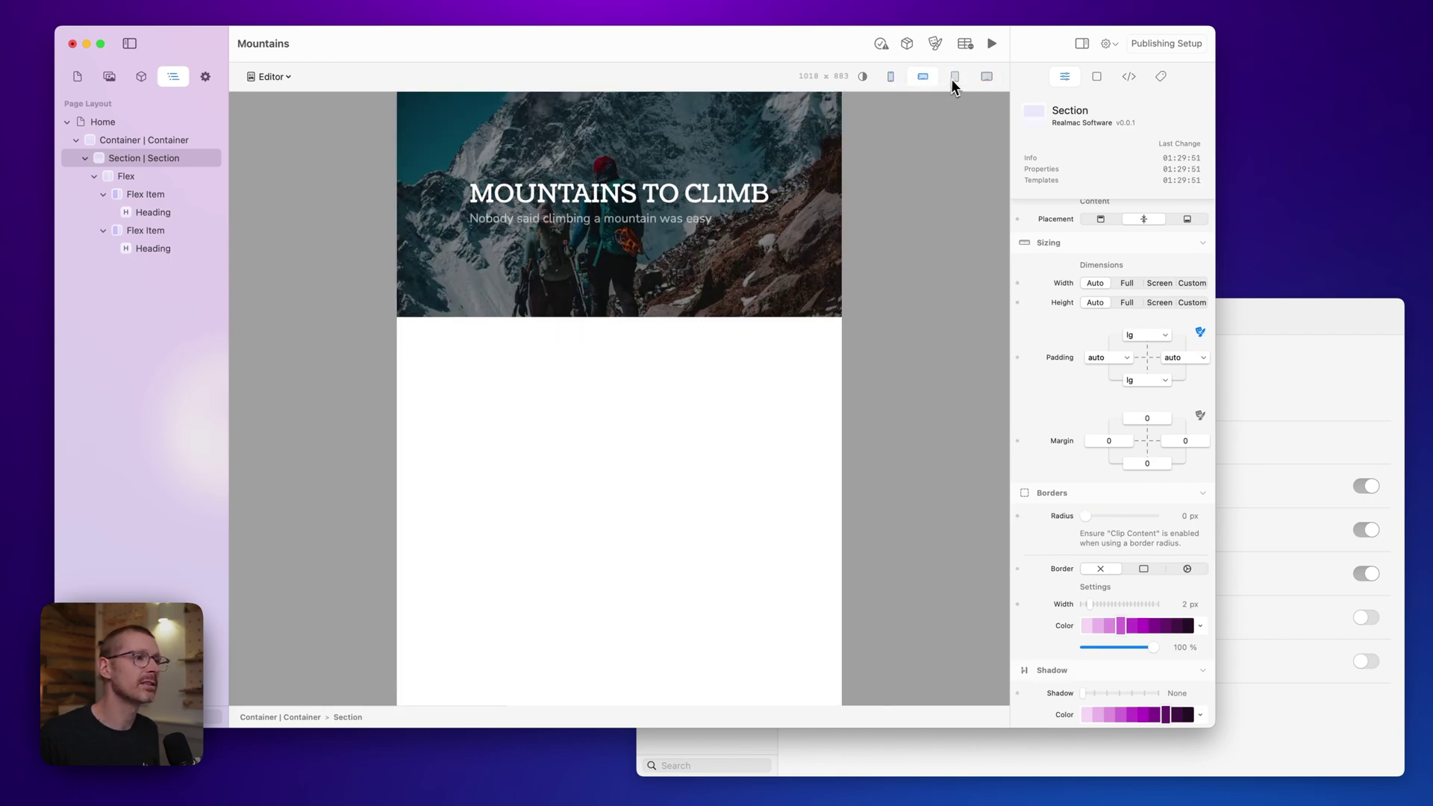
pyautogui.click(954, 77)
pyautogui.click(986, 77)
pyautogui.click(955, 78)
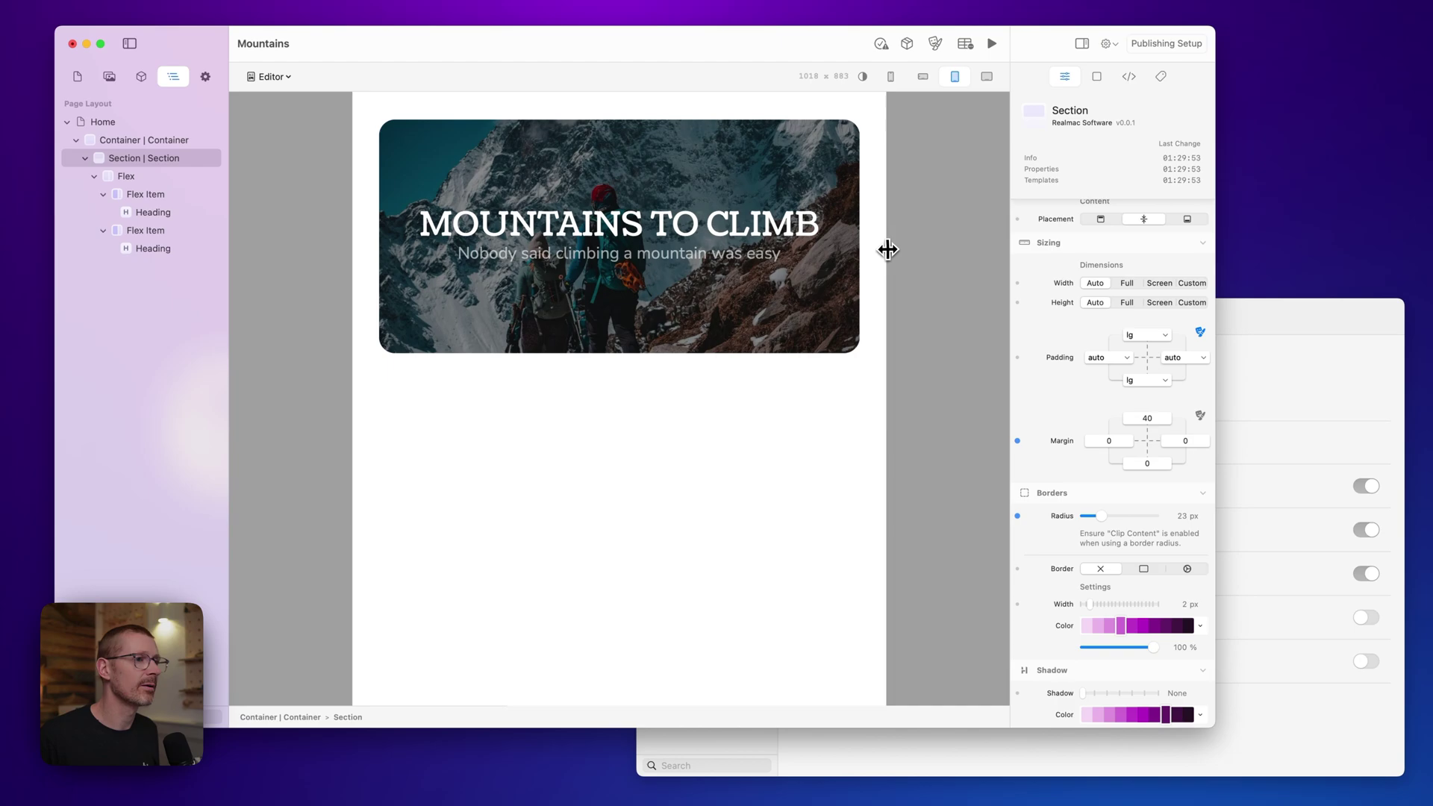
pyautogui.moveTo(895, 250); pyautogui.dragTo(939, 251)
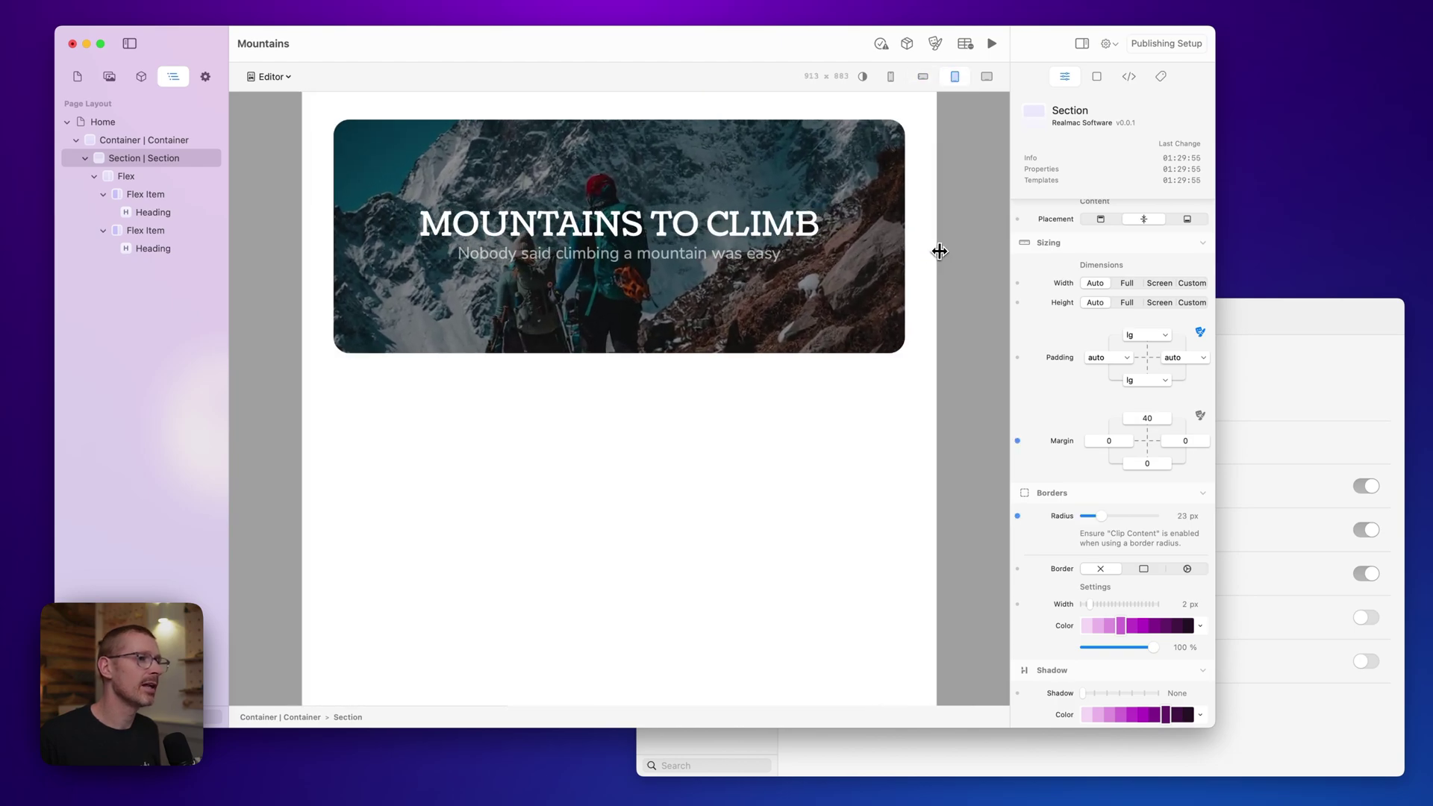